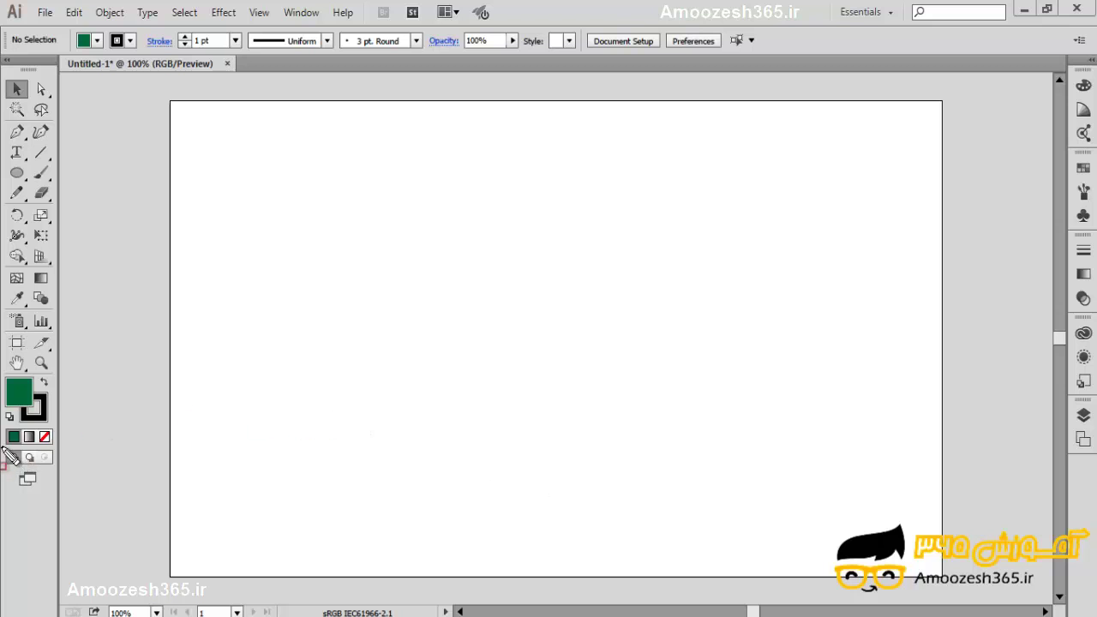
# - Draw a green rectangle in the middle of the artboard with the Rectangle tool
pyautogui.moveTo(1, 448)
pyautogui.mouseDown()
pyautogui.moveTo(14, 466)
pyautogui.moveTo(54, 466)
pyautogui.mouseUp()
pyautogui.click(22, 177)
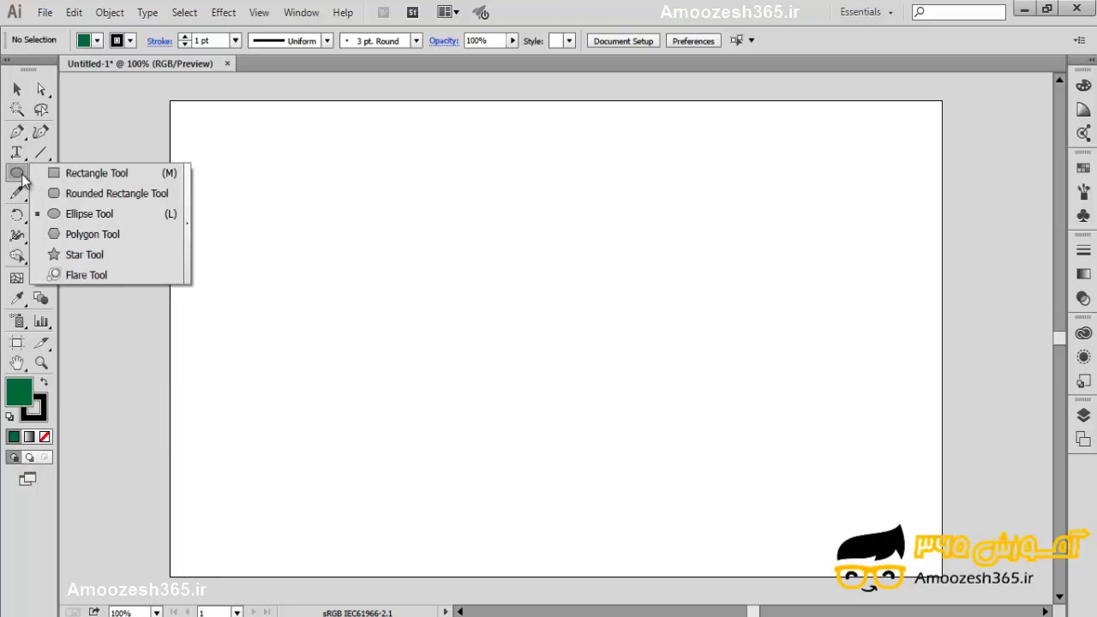
pyautogui.click(96, 173)
pyautogui.moveTo(410, 231); pyautogui.dragTo(680, 420)
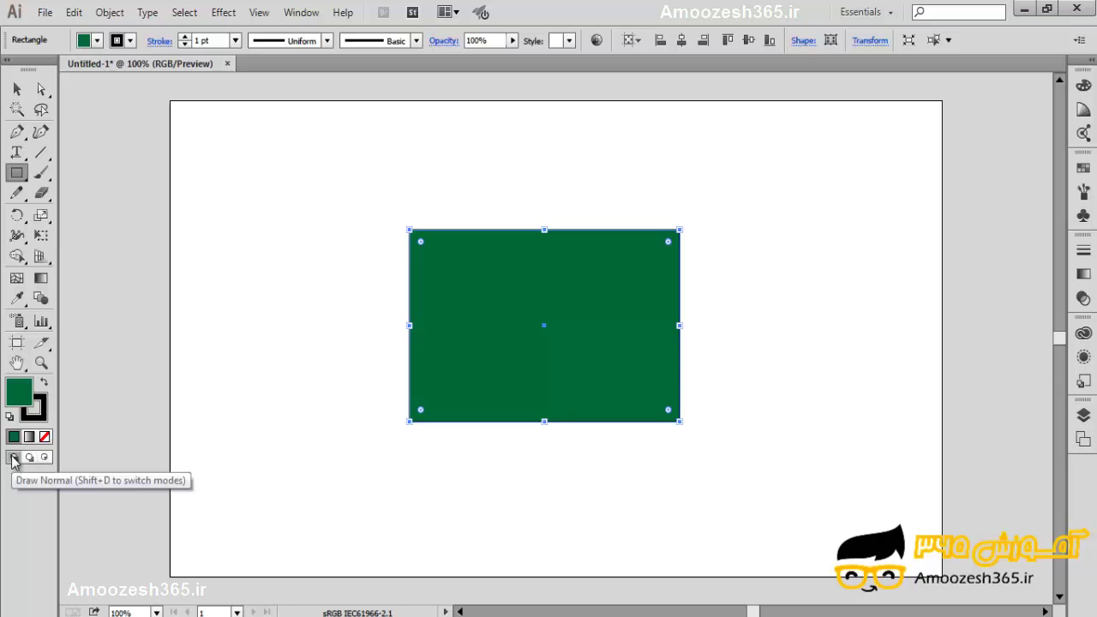
# - Draw a large tilted hexagon overlapping the upper part of the green rectangle and fill it red
pyautogui.moveTo(14, 179); pyautogui.dragTo(57, 238)
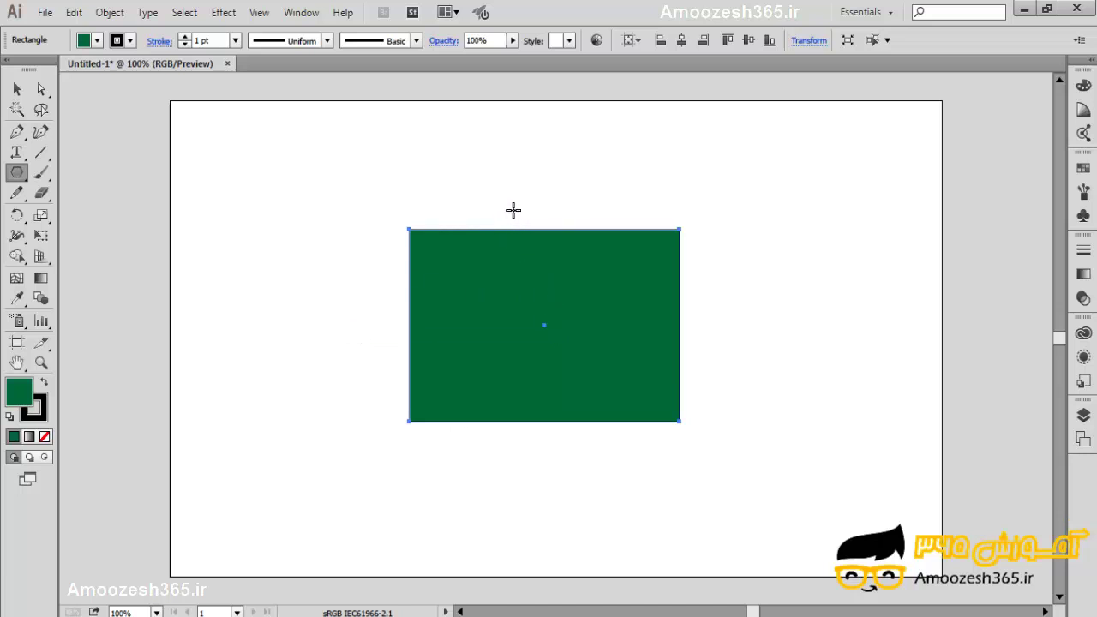
pyautogui.moveTo(585, 198); pyautogui.dragTo(679, 292)
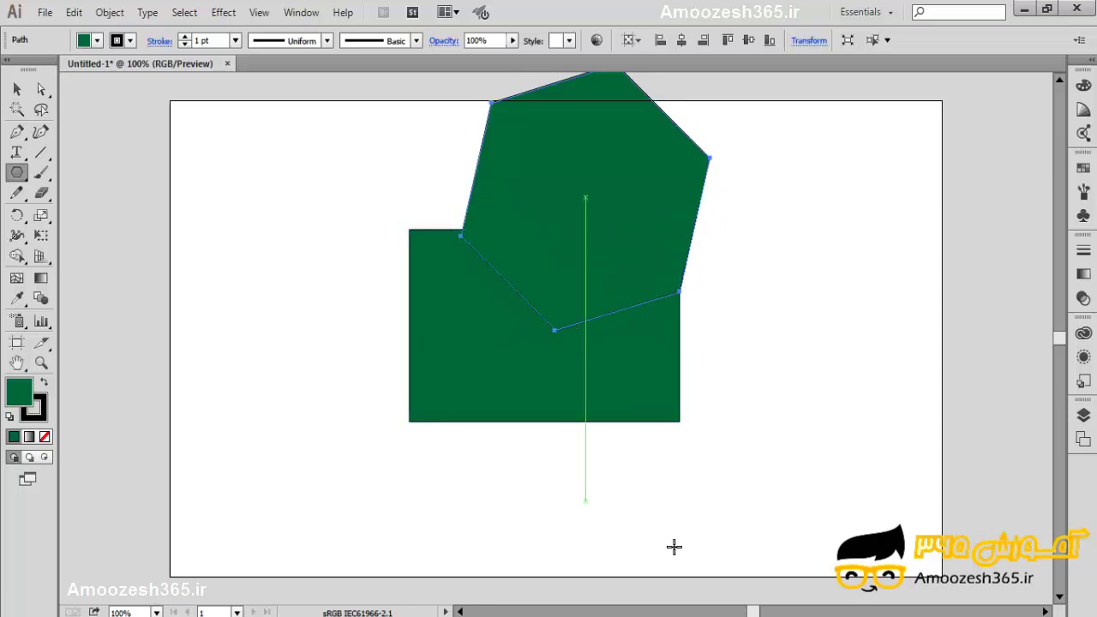
pyautogui.click(16, 88)
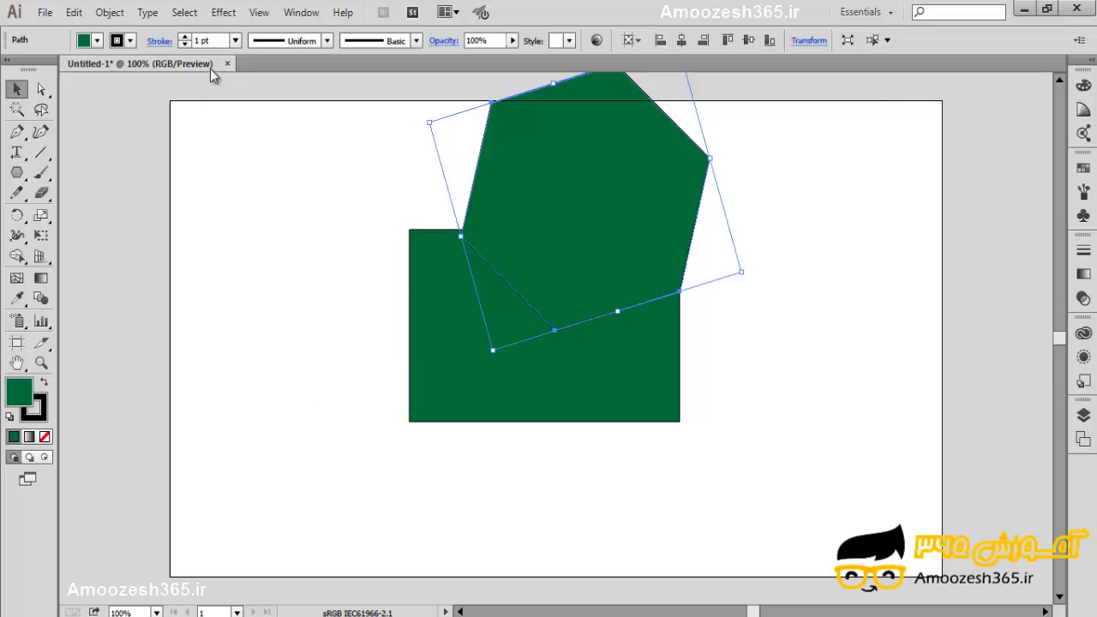
pyautogui.click(98, 42)
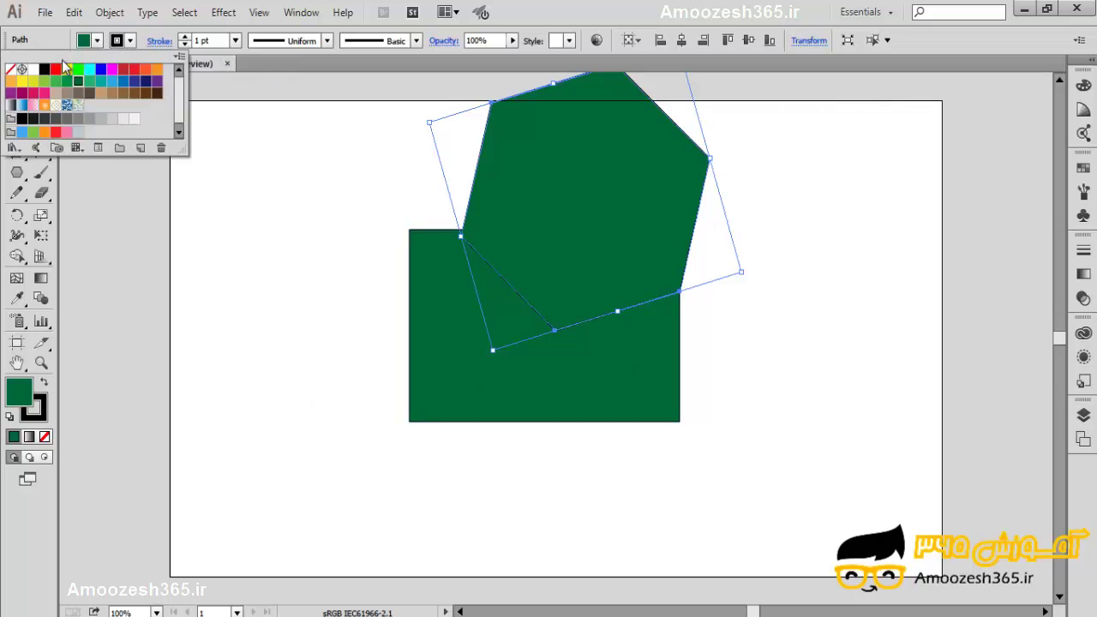
pyautogui.click(56, 68)
pyautogui.click(618, 9)
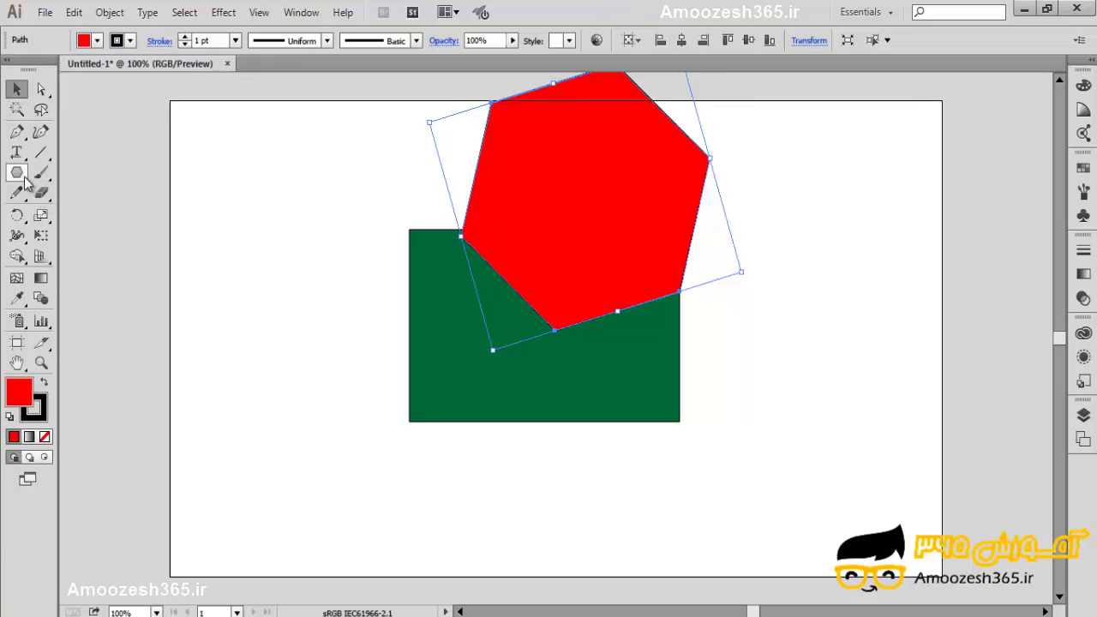
# - Draw a circle over the rectangle's lower-right corner and move it up-left until it also overlaps the hexagon
pyautogui.moveTo(17, 173); pyautogui.dragTo(80, 216)
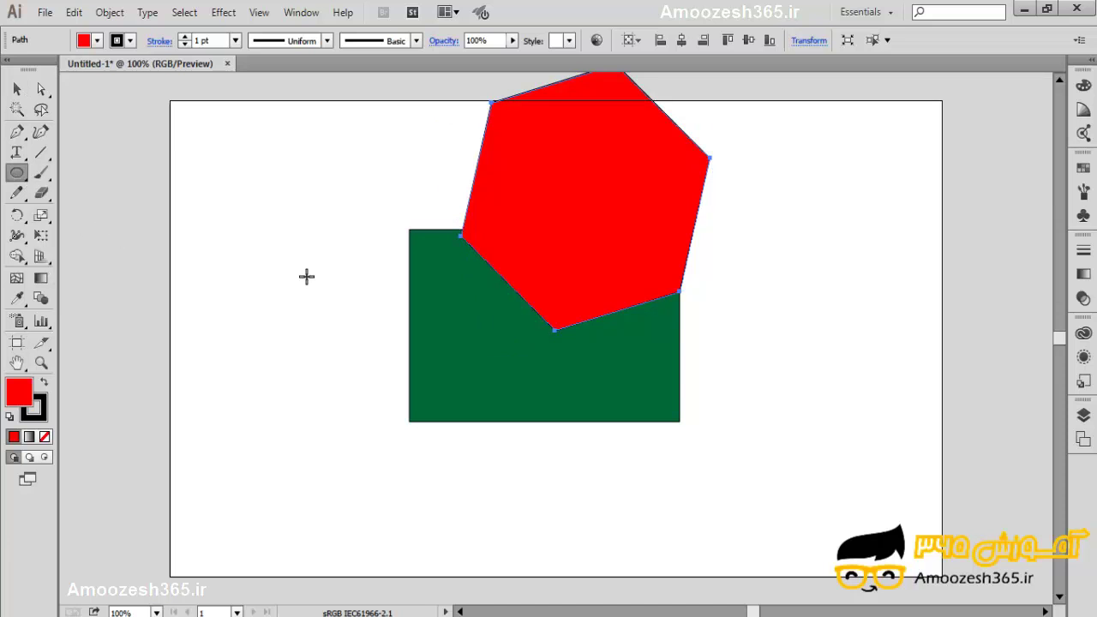
pyautogui.moveTo(598, 331); pyautogui.dragTo(814, 553)
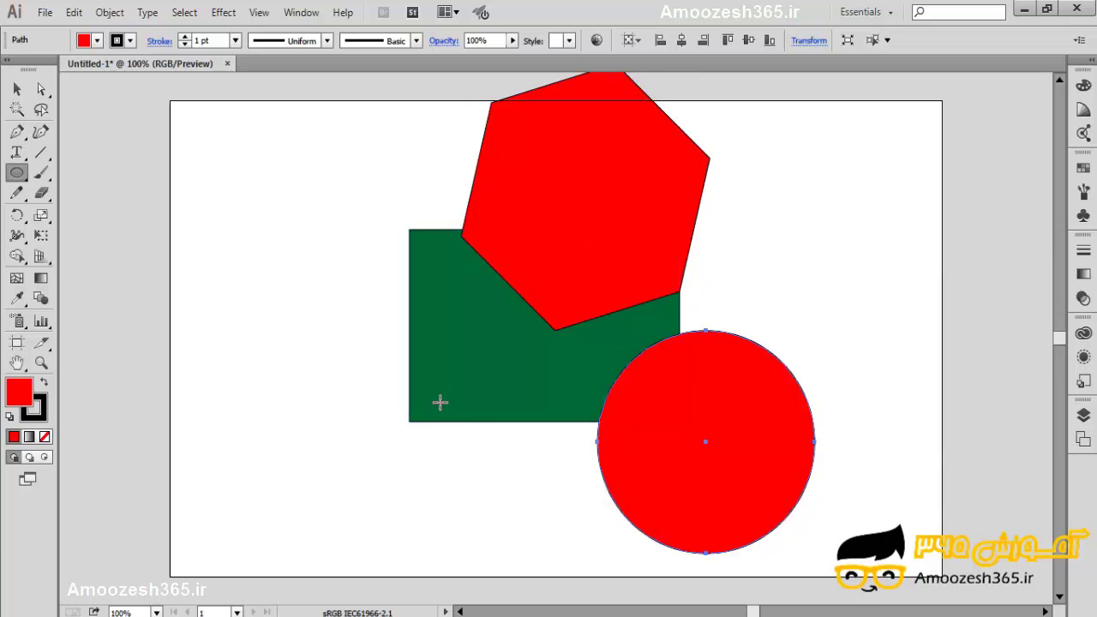
pyautogui.click(18, 90)
pyautogui.moveTo(780, 462); pyautogui.dragTo(736, 365)
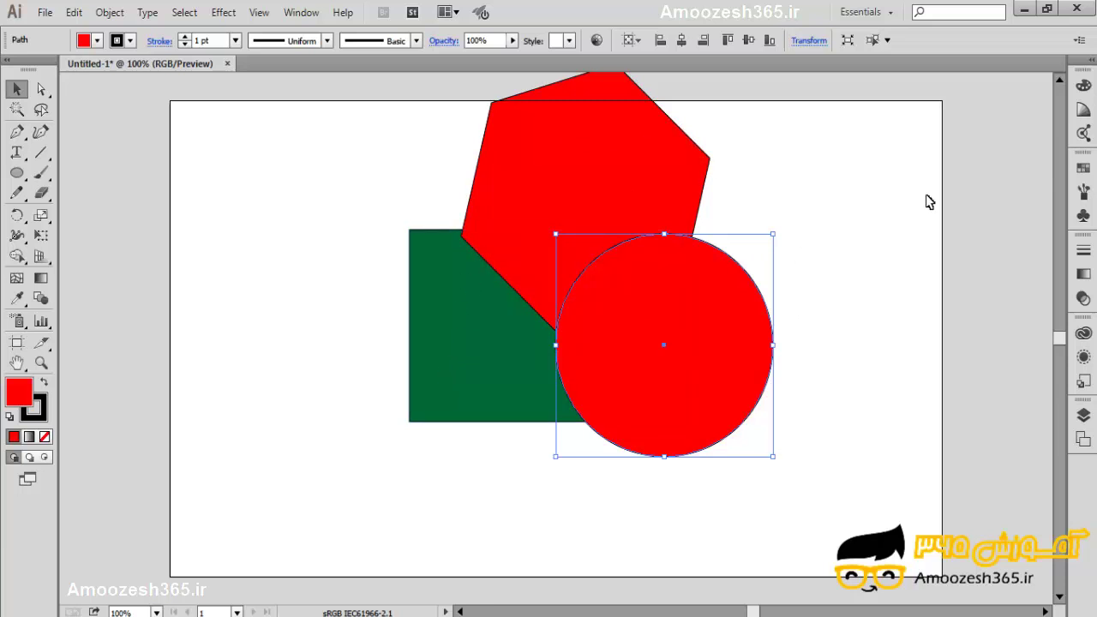
# - Fill the circle yellow, and clear the rectangle, hexagon and circle from the artboard
pyautogui.click(84, 43)
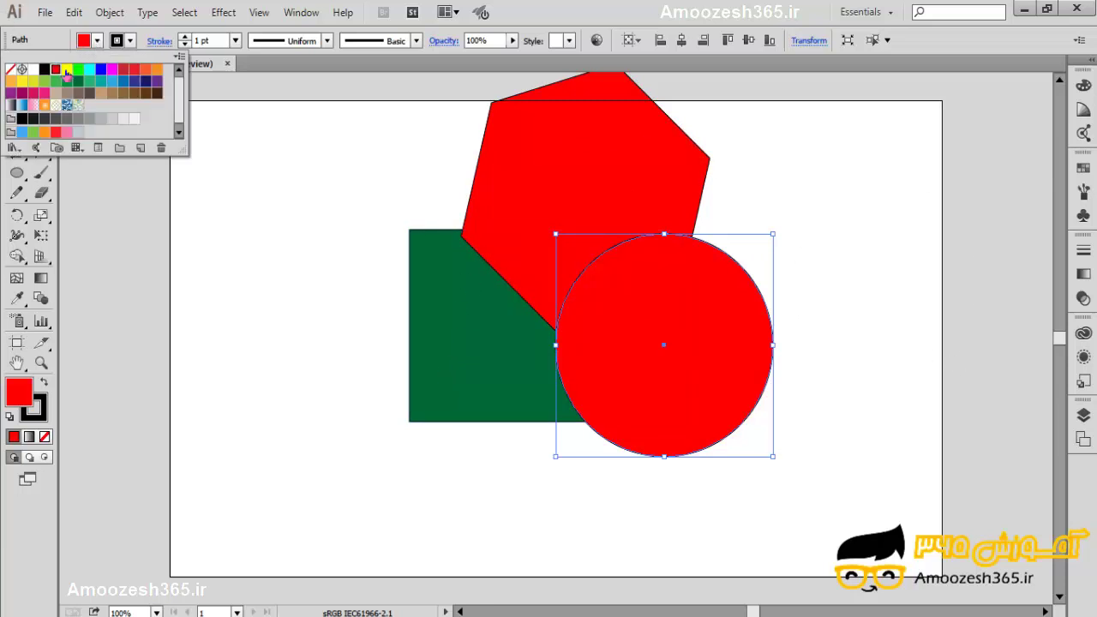
pyautogui.click(67, 70)
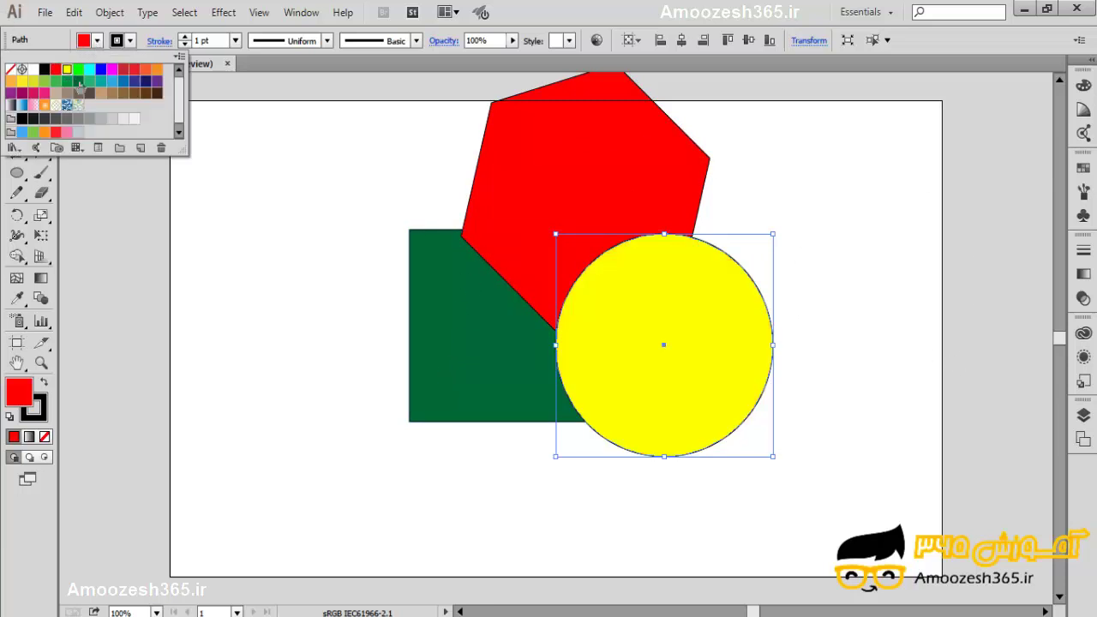
pyautogui.click(315, 227)
pyautogui.click(824, 372)
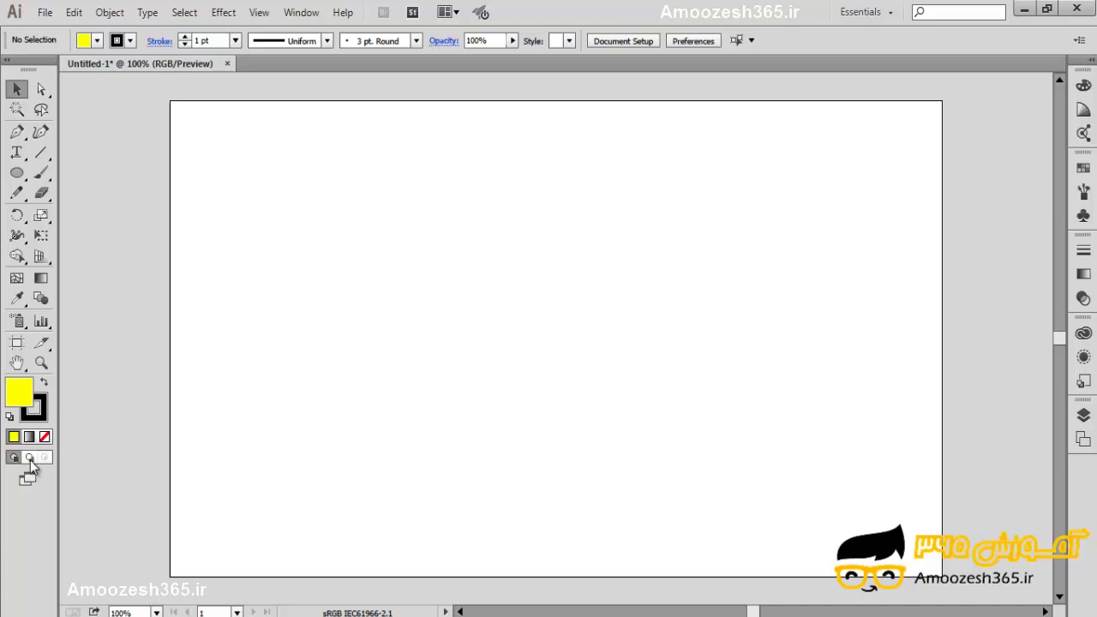
# - Draw a yellow rectangle in the middle of the empty artboard and switch the drawing mode to Draw Behind
pyautogui.click(23, 177)
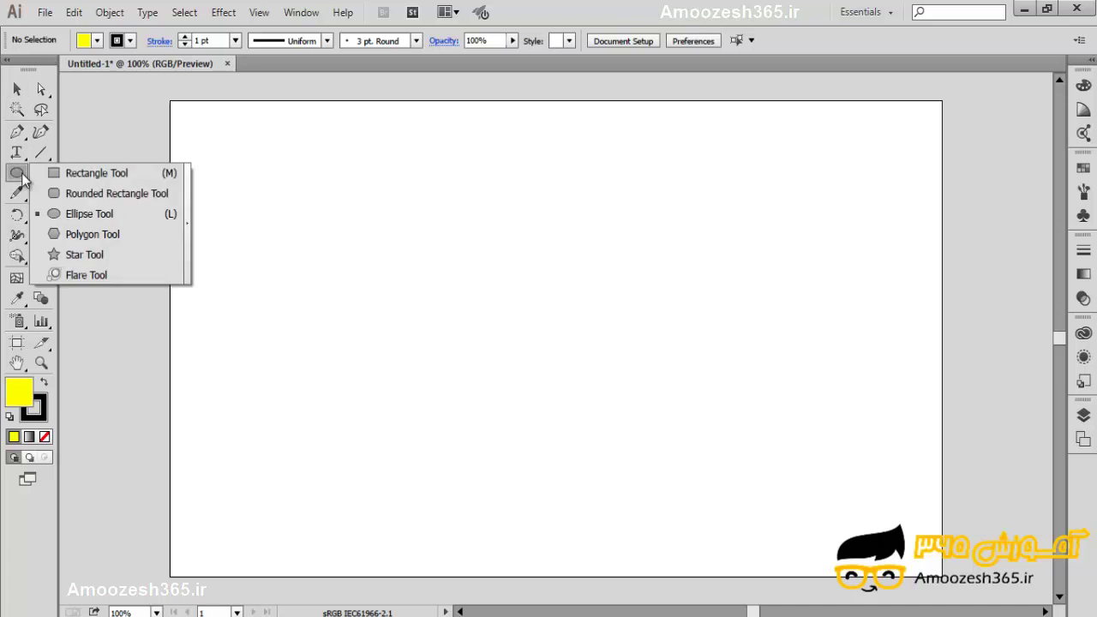
pyautogui.moveTo(23, 177); pyautogui.dragTo(66, 177)
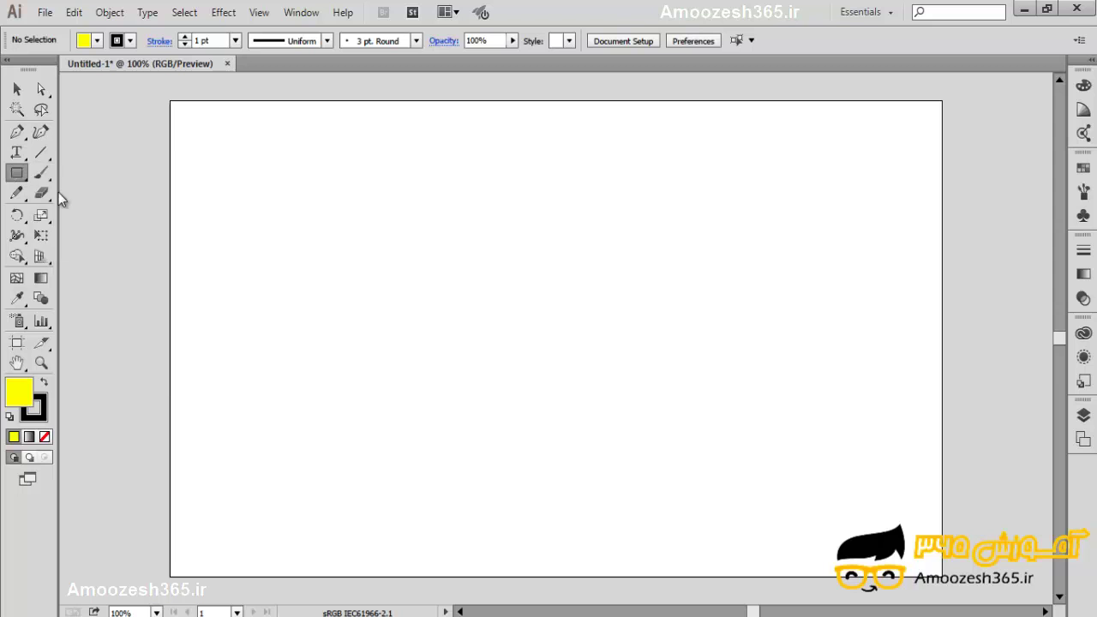
pyautogui.moveTo(415, 227); pyautogui.dragTo(700, 437)
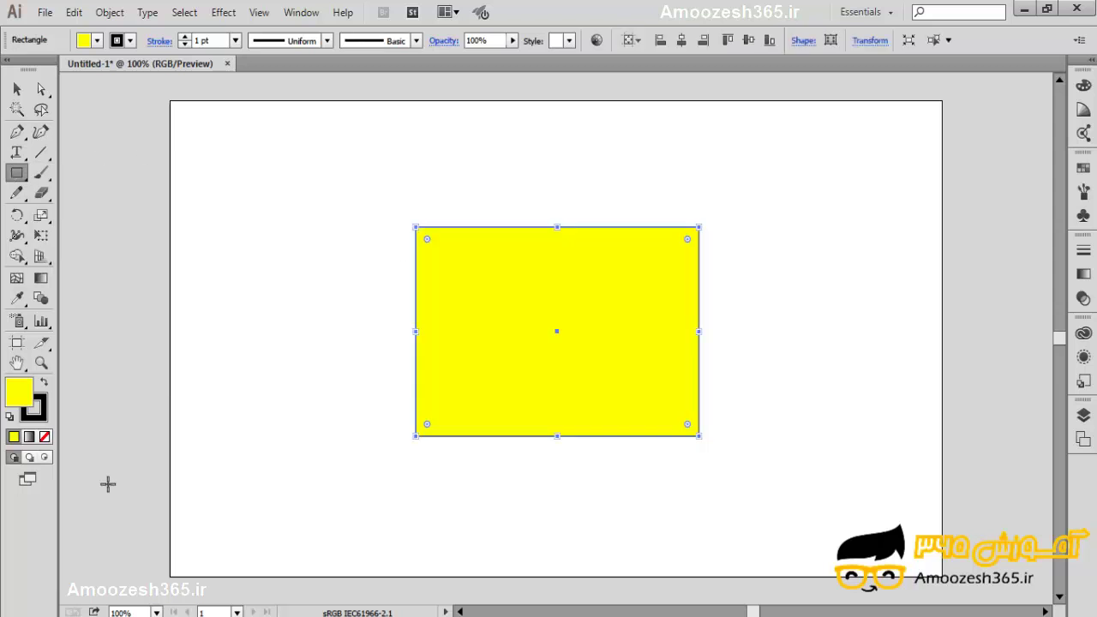
pyautogui.click(30, 458)
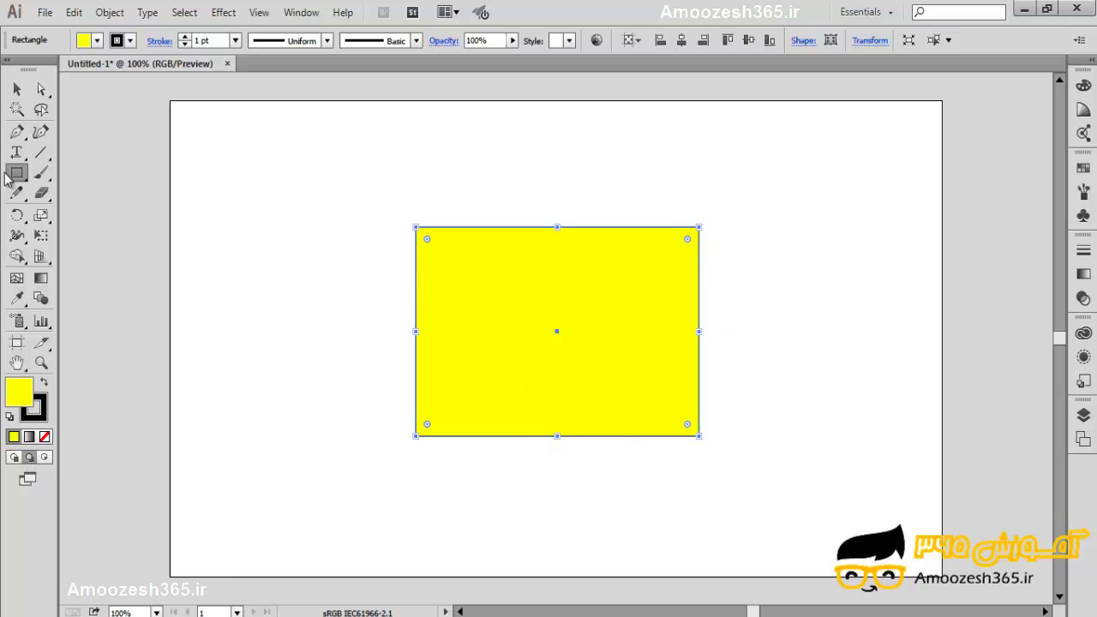
# - In Draw Behind mode, draw a large five-pointed star and move it so it is roughly centred on the yellow rectangle
pyautogui.moveTo(17, 173); pyautogui.dragTo(56, 255)
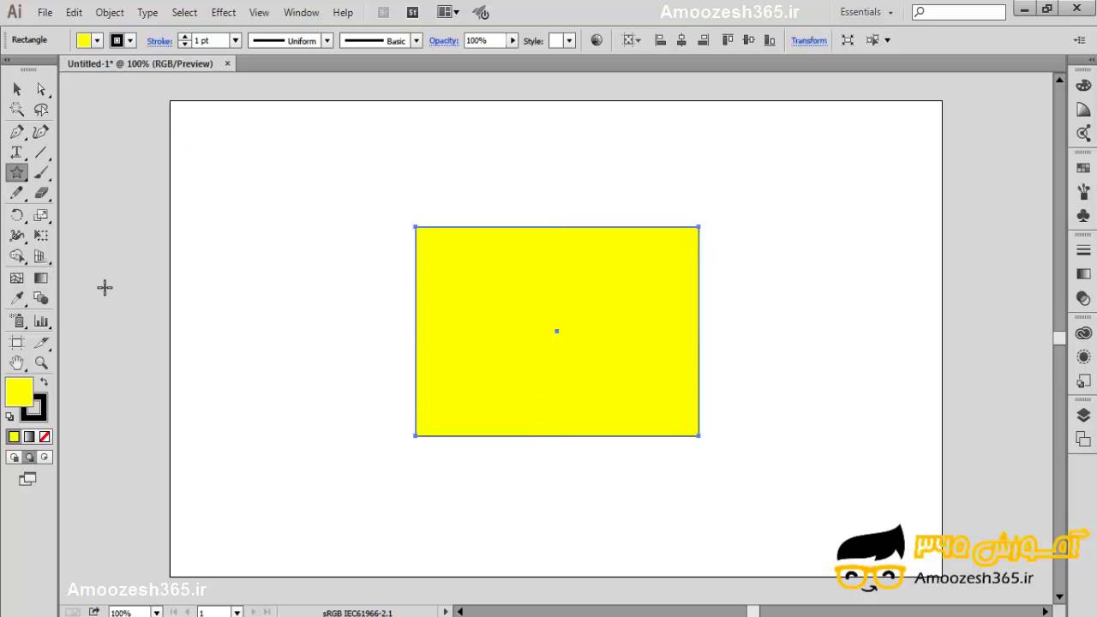
pyautogui.click(30, 462)
pyautogui.moveTo(468, 176)
pyautogui.mouseDown()
pyautogui.moveTo(549, 297)
pyautogui.moveTo(645, 406)
pyautogui.moveTo(630, 382)
pyautogui.mouseUp()
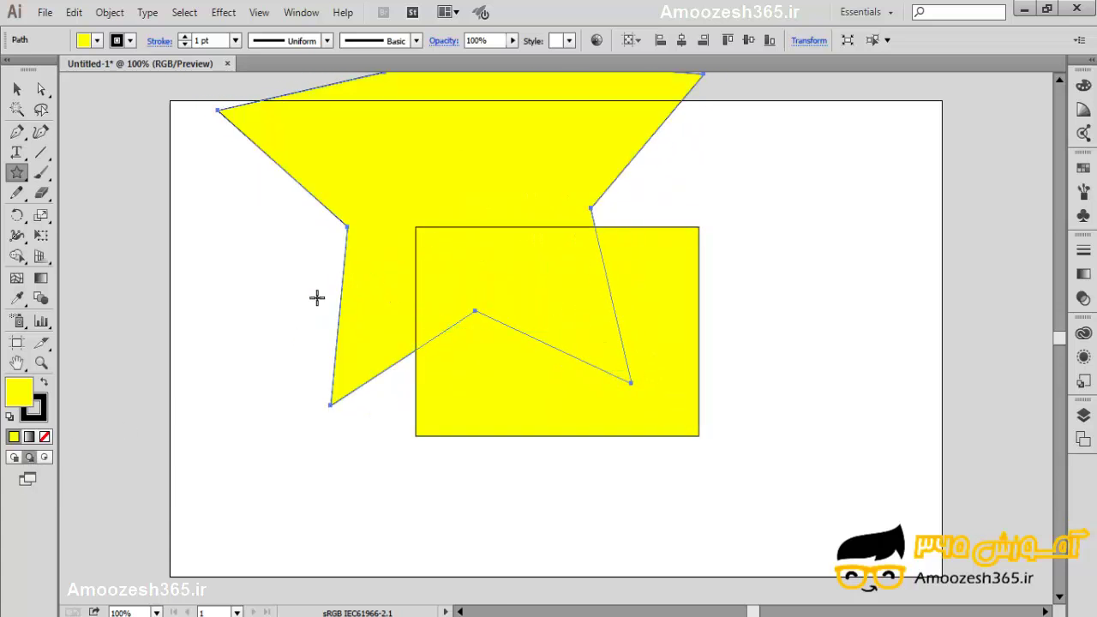
pyautogui.click(16, 89)
pyautogui.moveTo(490, 173); pyautogui.dragTo(583, 283)
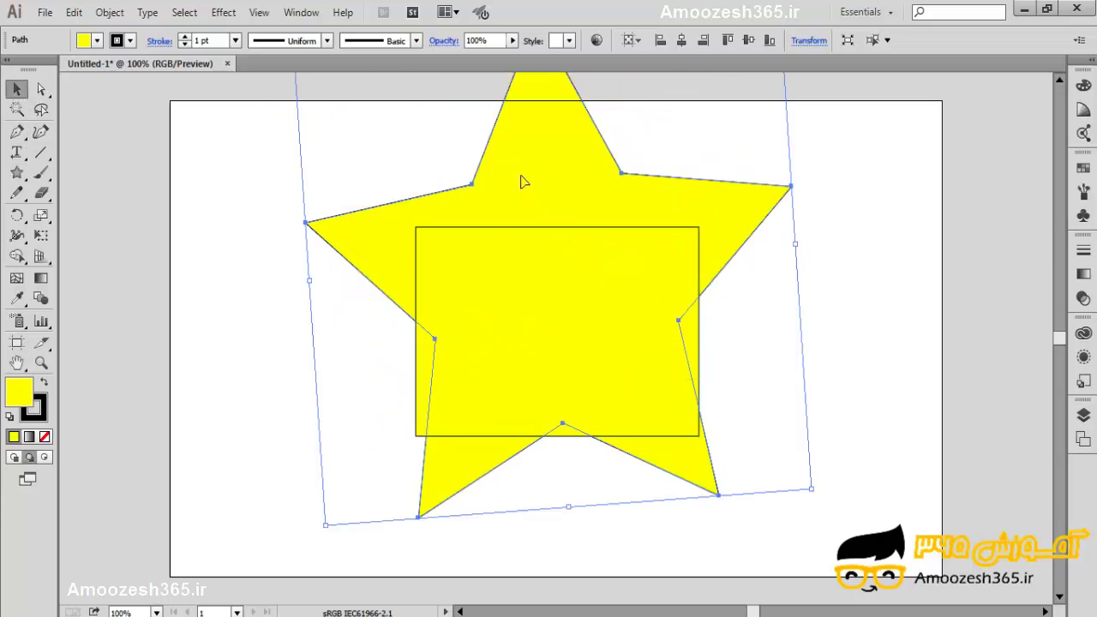
pyautogui.moveTo(522, 183); pyautogui.dragTo(516, 198)
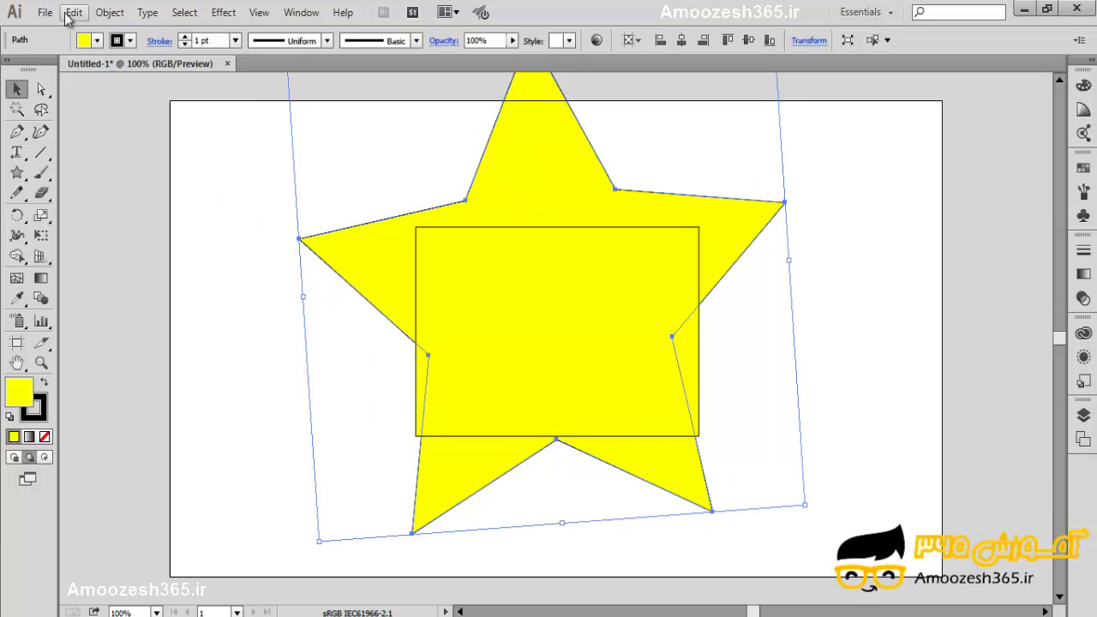
# - Fill the star with yellow-green to distinguish it from the rectangle, and deselect it
pyautogui.click(98, 41)
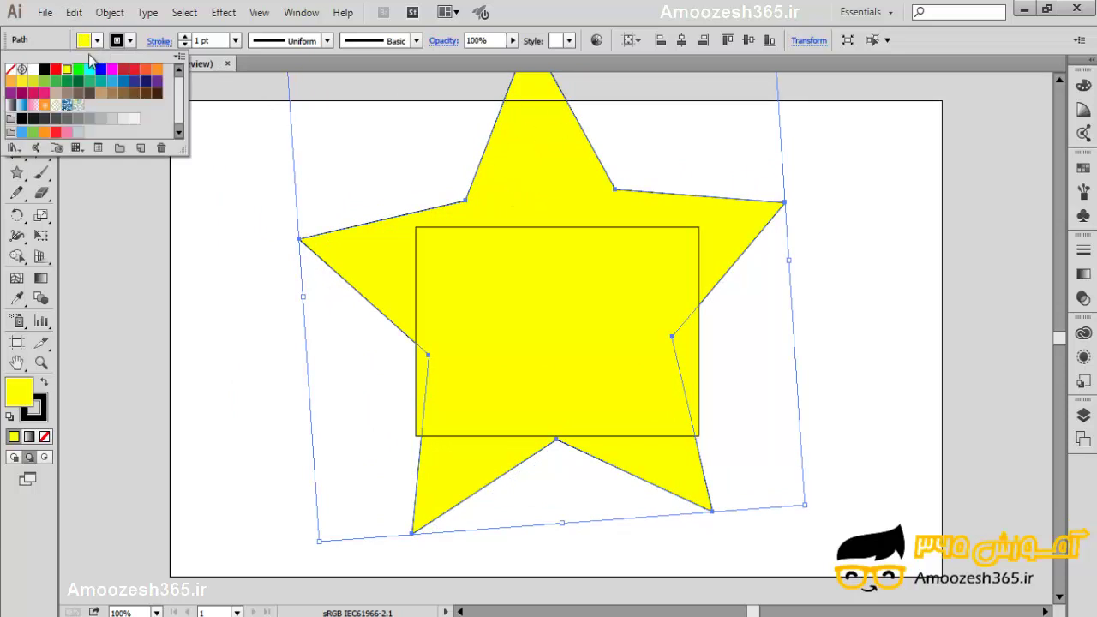
pyautogui.click(37, 92)
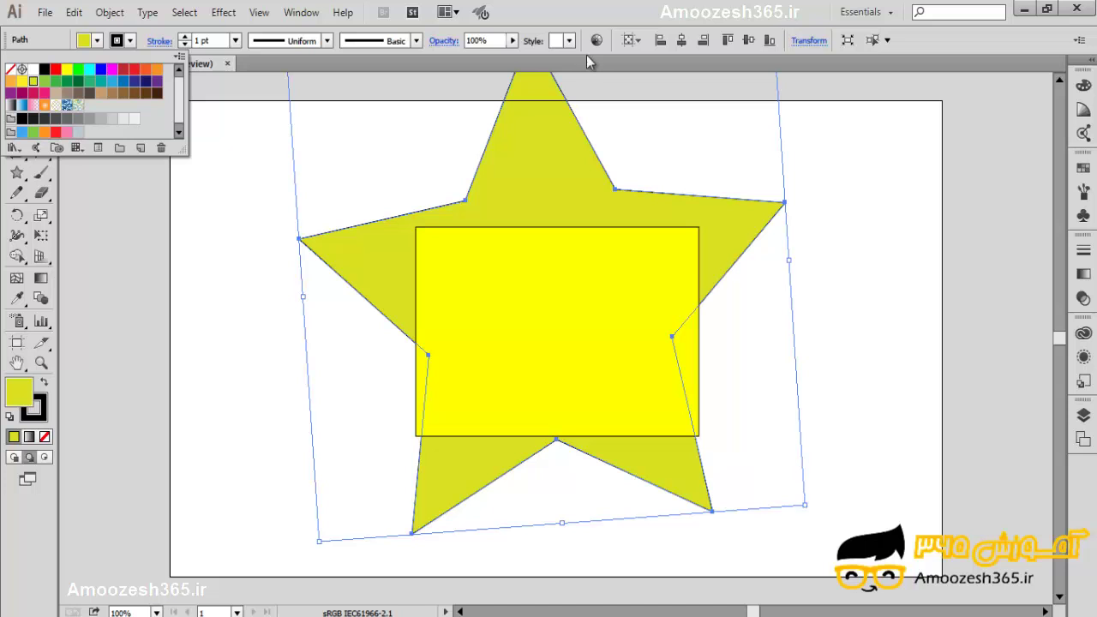
pyautogui.click(885, 283)
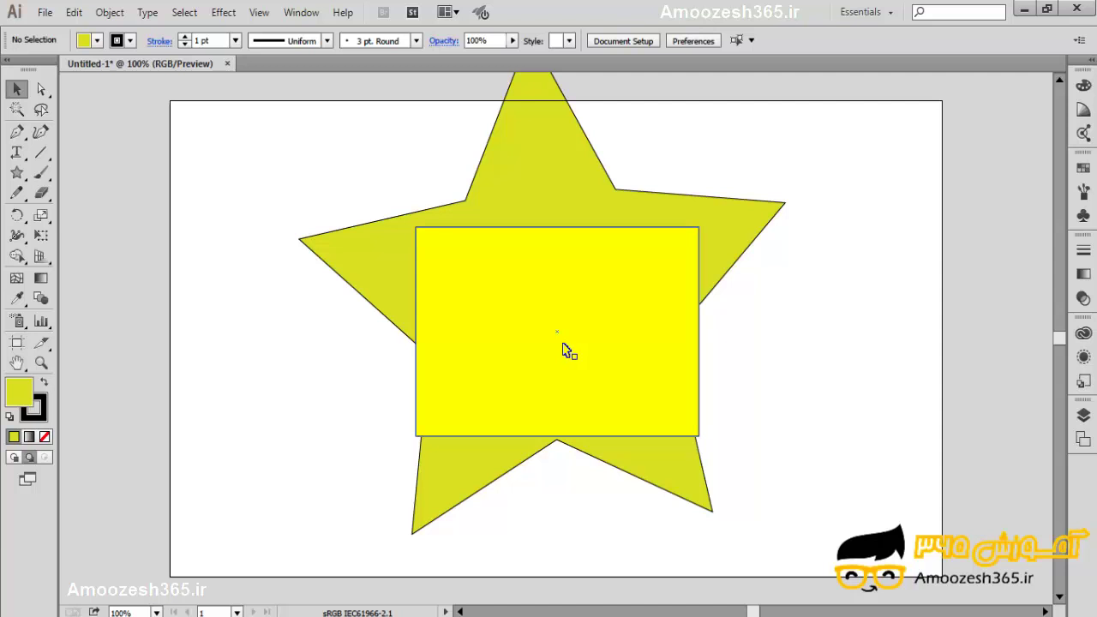
# - Undo the star's recolouring, its moves and its creation, leaving only the yellow rectangle
pyautogui.hotkey('ctrl', 'z')
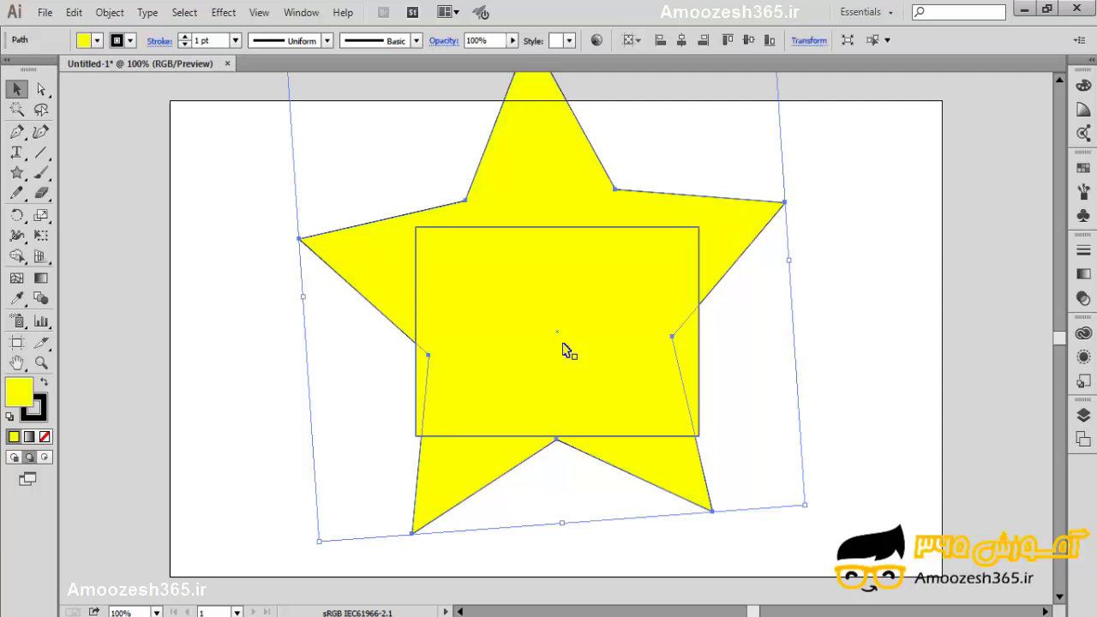
pyautogui.hotkey('ctrl', 'z')
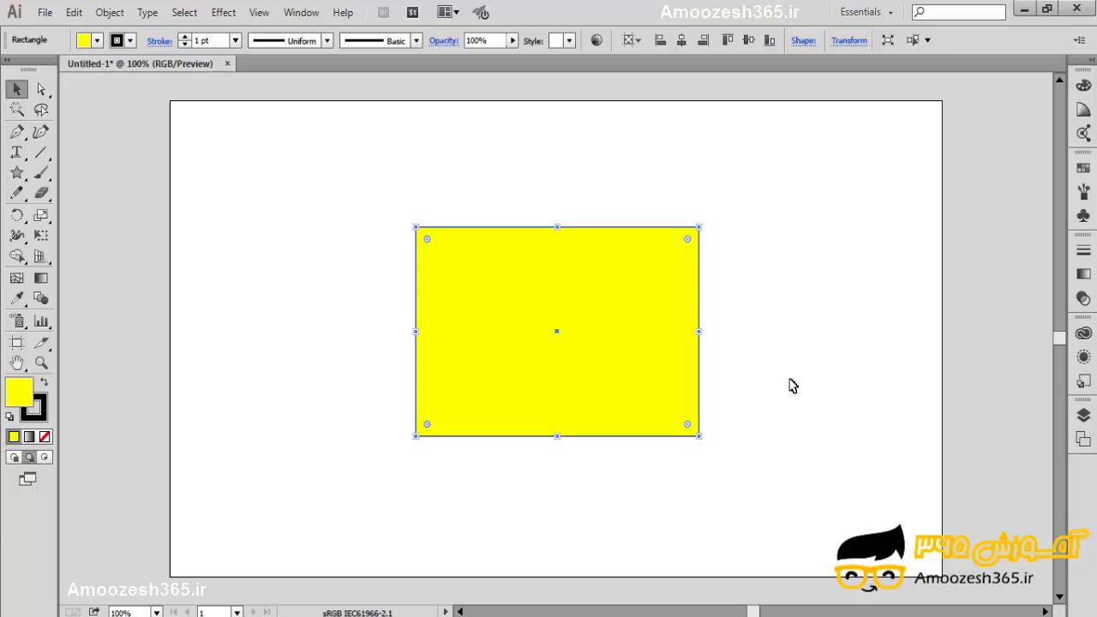
# - With nothing selected, draw an ellipse larger than the yellow rectangle behind it and fill it pink
pyautogui.click(791, 384)
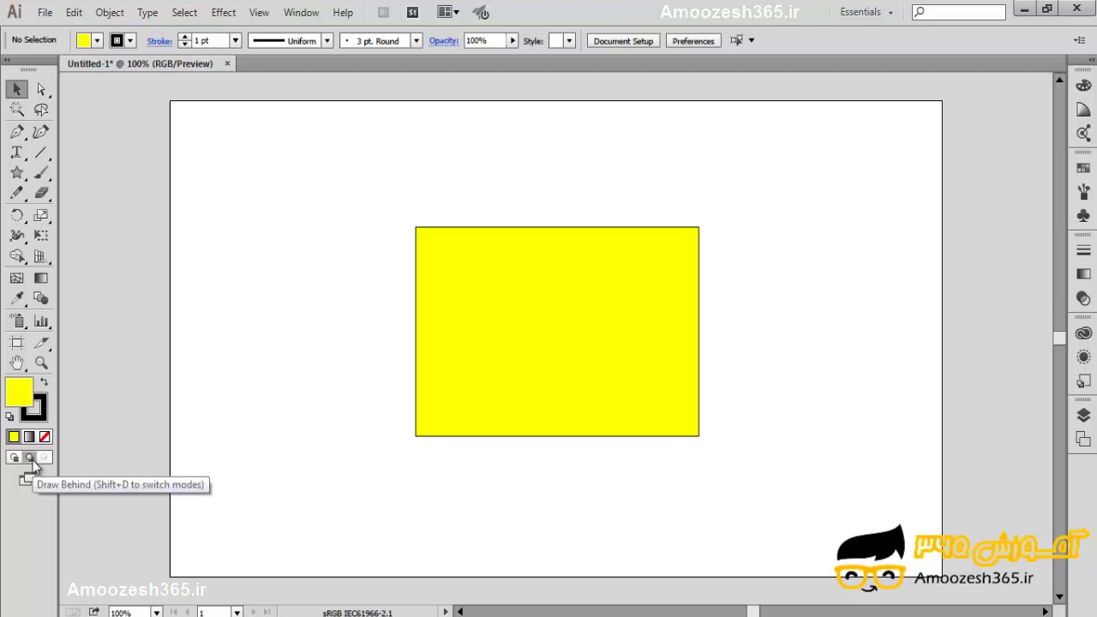
pyautogui.click(24, 175)
pyautogui.click(54, 213)
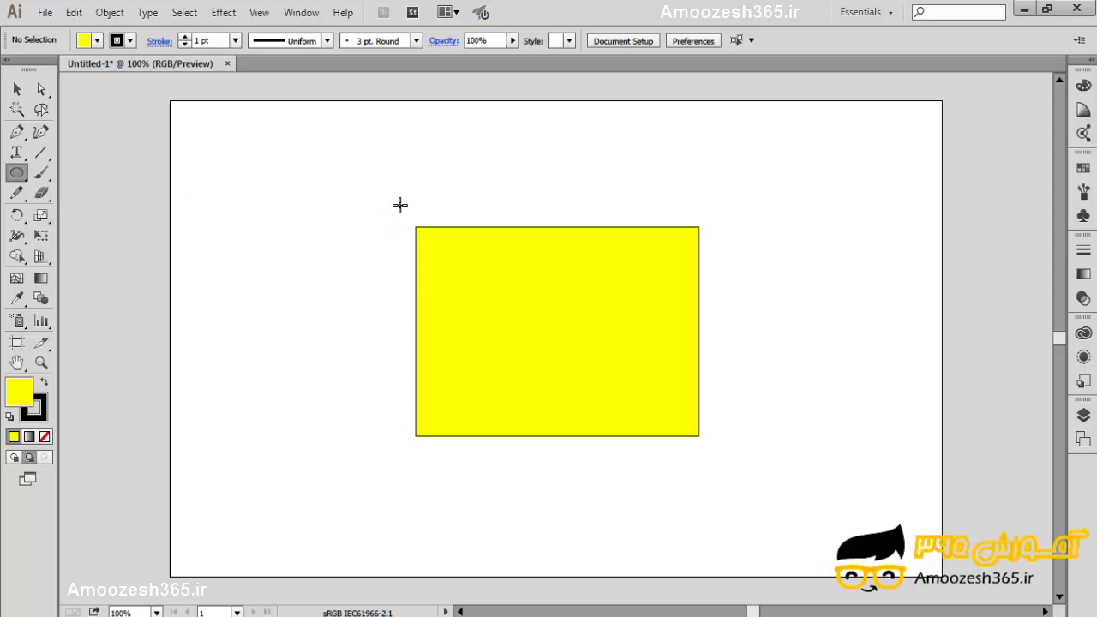
pyautogui.moveTo(384, 200); pyautogui.dragTo(746, 467)
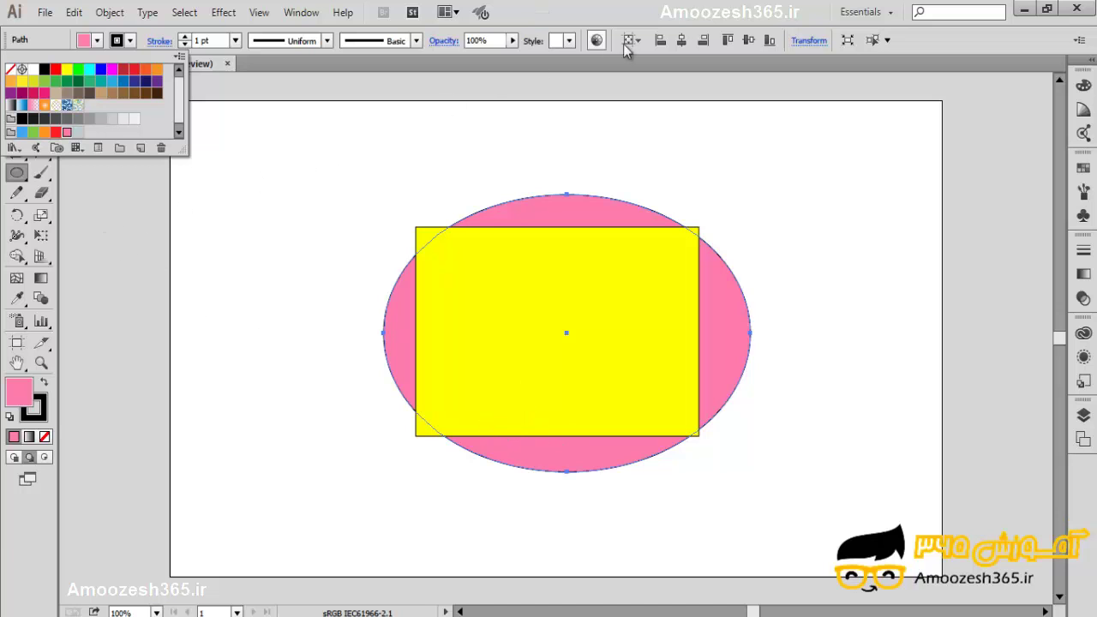
pyautogui.hotkey('ctrl', 'shift', 'a')
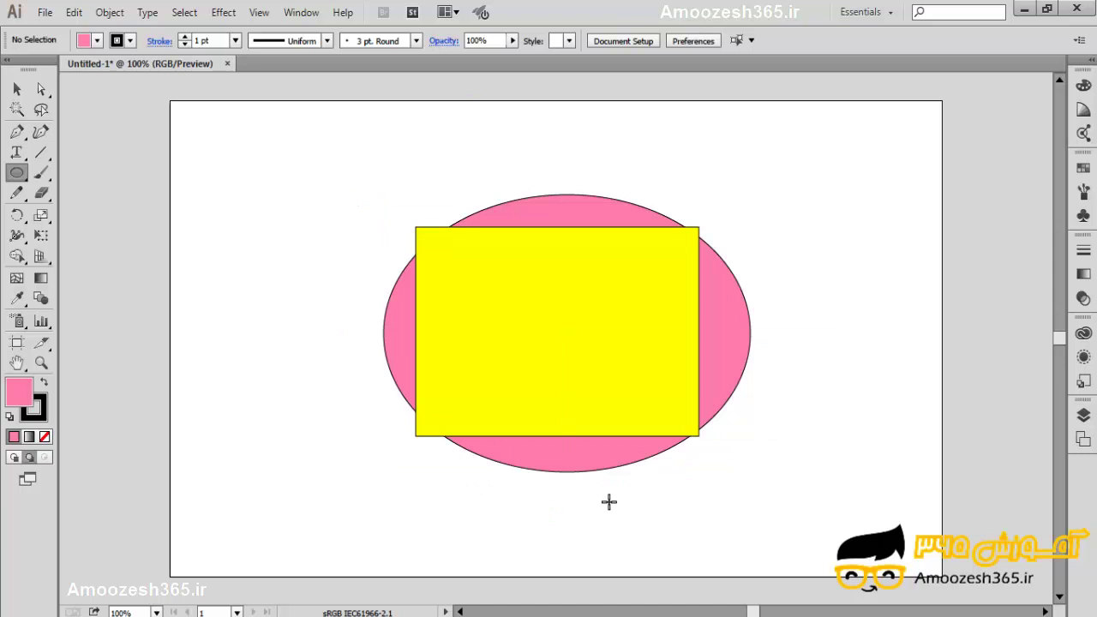
# - Select the yellow rectangle and the pink ellipse together and delete them
pyautogui.press('v')
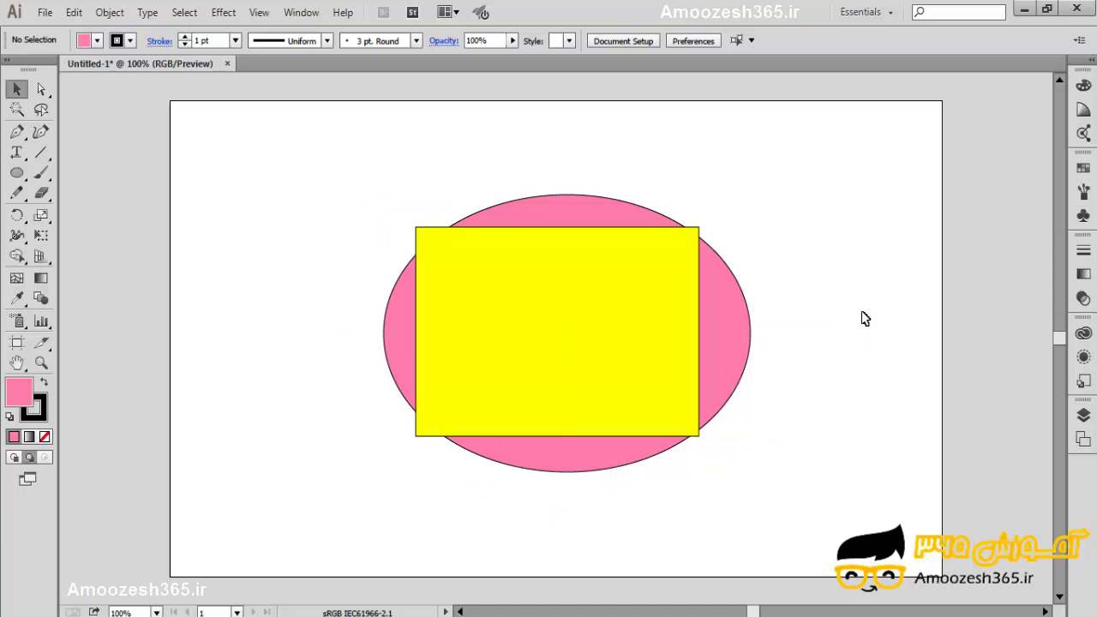
pyautogui.moveTo(830, 162); pyautogui.dragTo(301, 535)
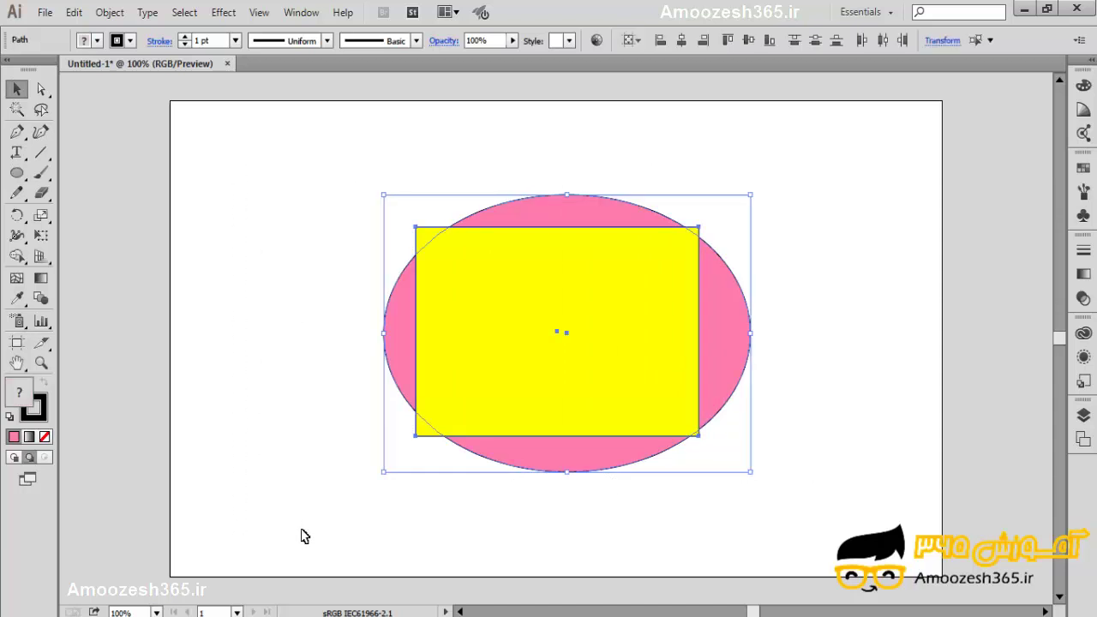
pyautogui.press('Delete')
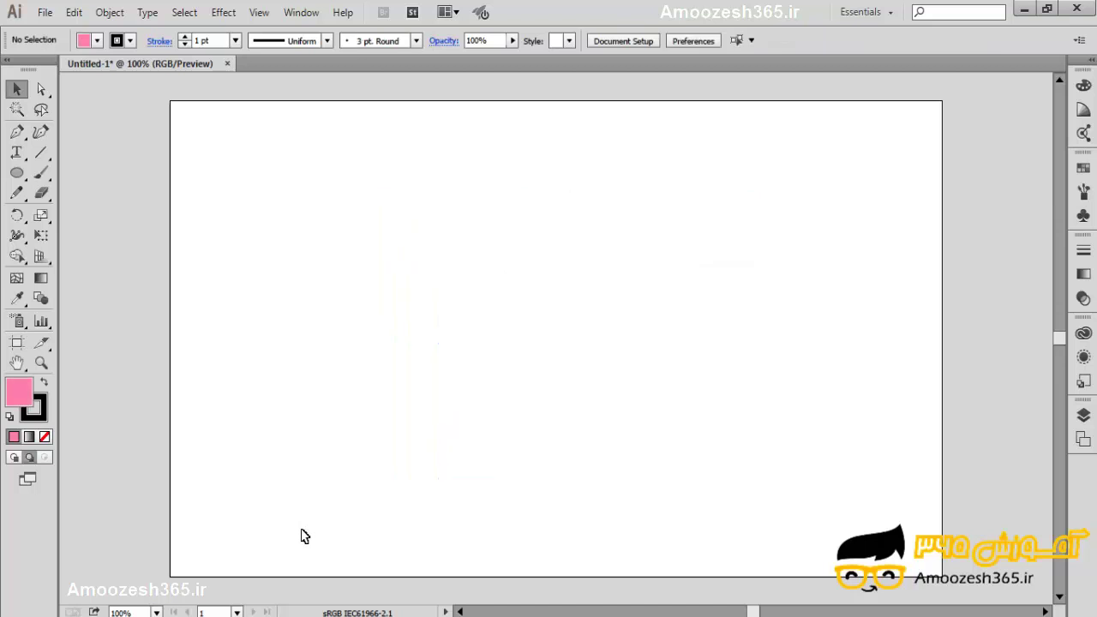
# - In Draw Behind mode, draw a pink ellipse in the middle of the artboard and shift it slightly up and left
pyautogui.click(30, 456)
pyautogui.click(17, 174)
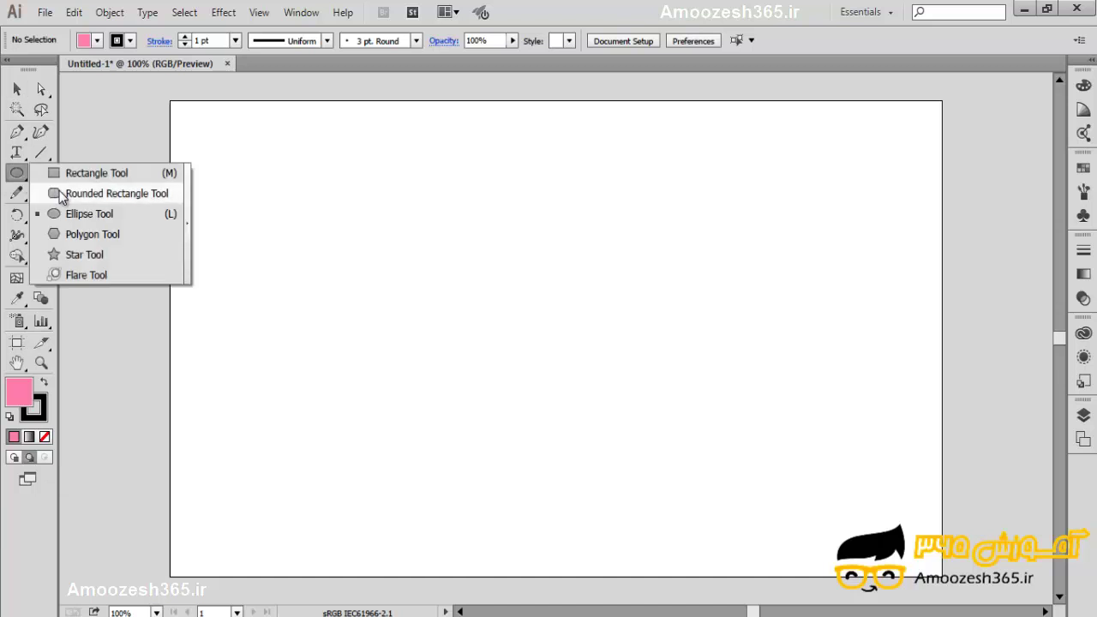
pyautogui.moveTo(419, 228); pyautogui.dragTo(744, 459)
pyautogui.click(21, 92)
pyautogui.moveTo(546, 336); pyautogui.dragTo(524, 321)
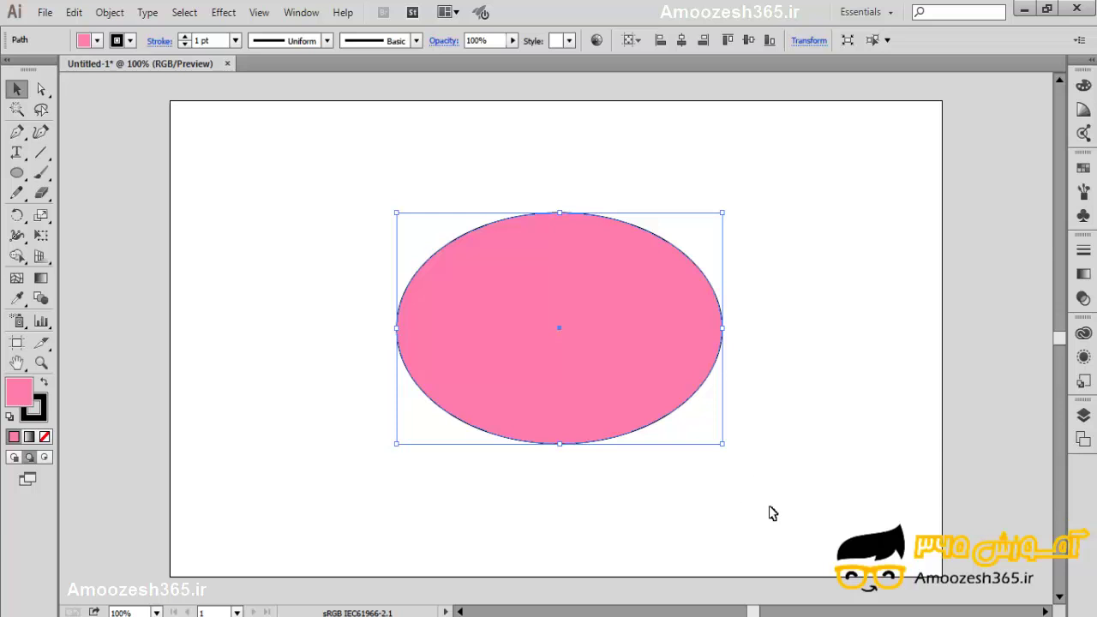
# - Select the pink ellipse and switch to Draw Inside mode
pyautogui.click(828, 405)
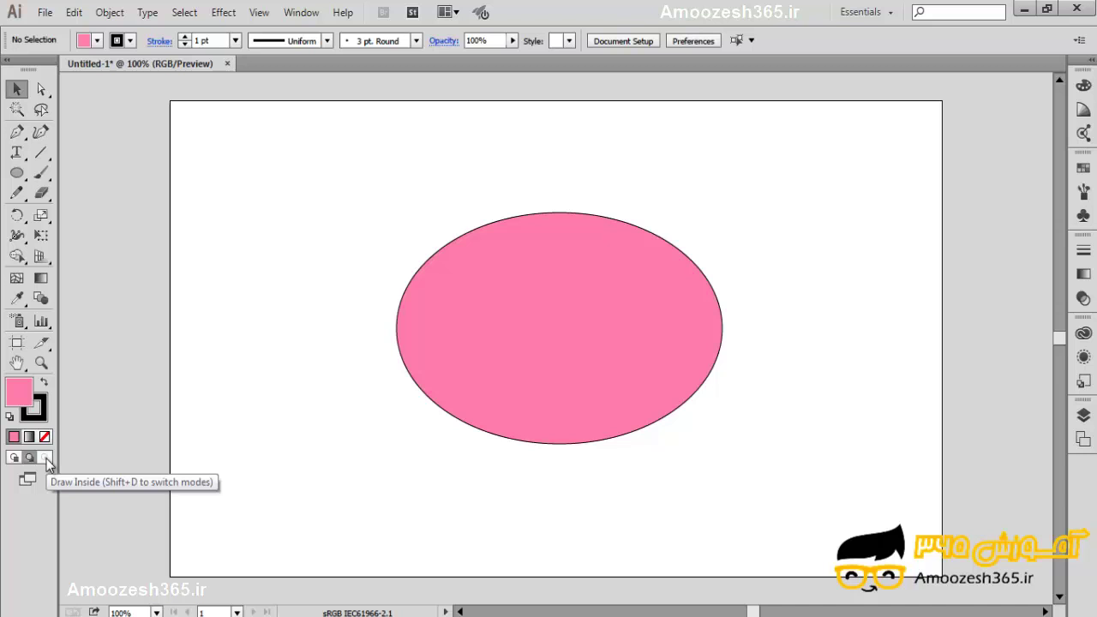
pyautogui.click(604, 441)
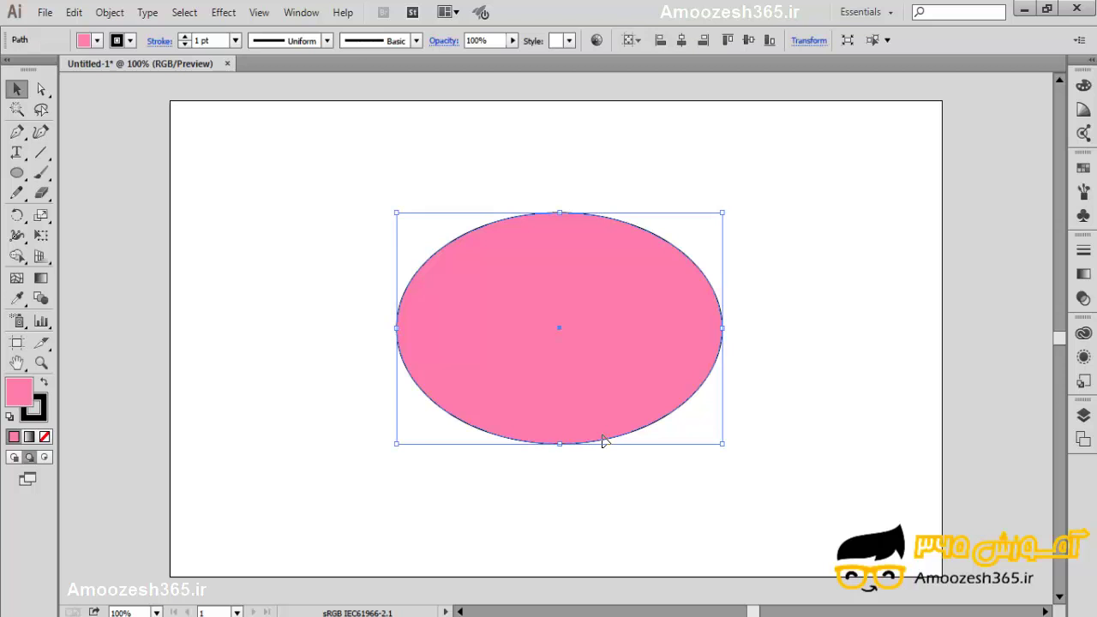
pyautogui.click(45, 458)
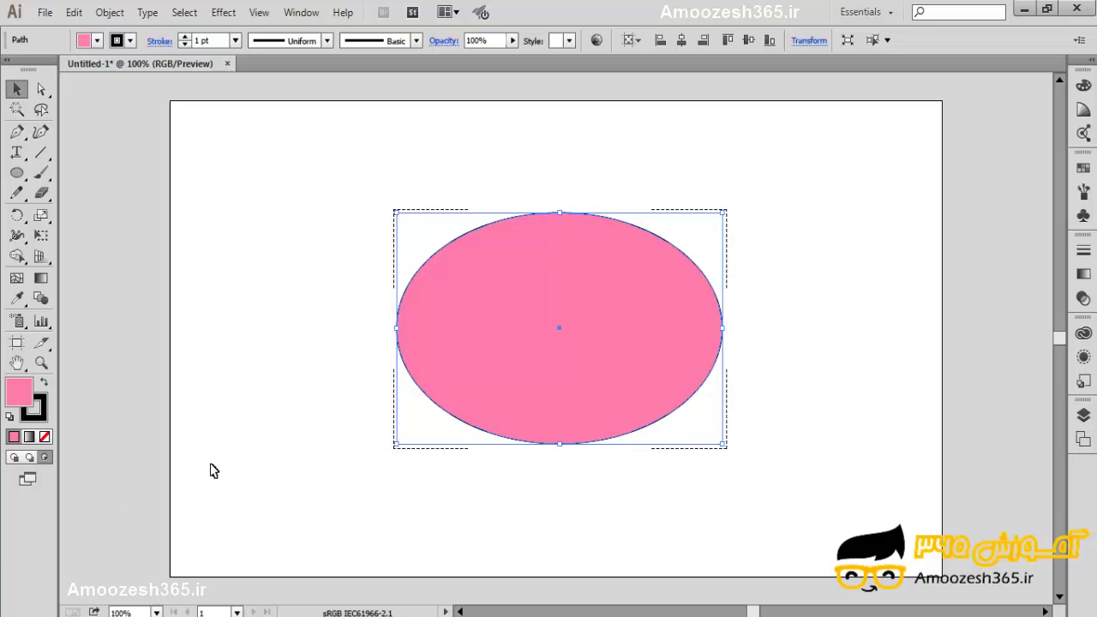
pyautogui.moveTo(482, 190)
pyautogui.mouseDown()
pyautogui.moveTo(353, 270)
pyautogui.moveTo(369, 289)
pyautogui.mouseUp()
pyautogui.moveTo(643, 188)
pyautogui.mouseDown()
pyautogui.moveTo(747, 267)
pyautogui.moveTo(753, 286)
pyautogui.mouseUp()
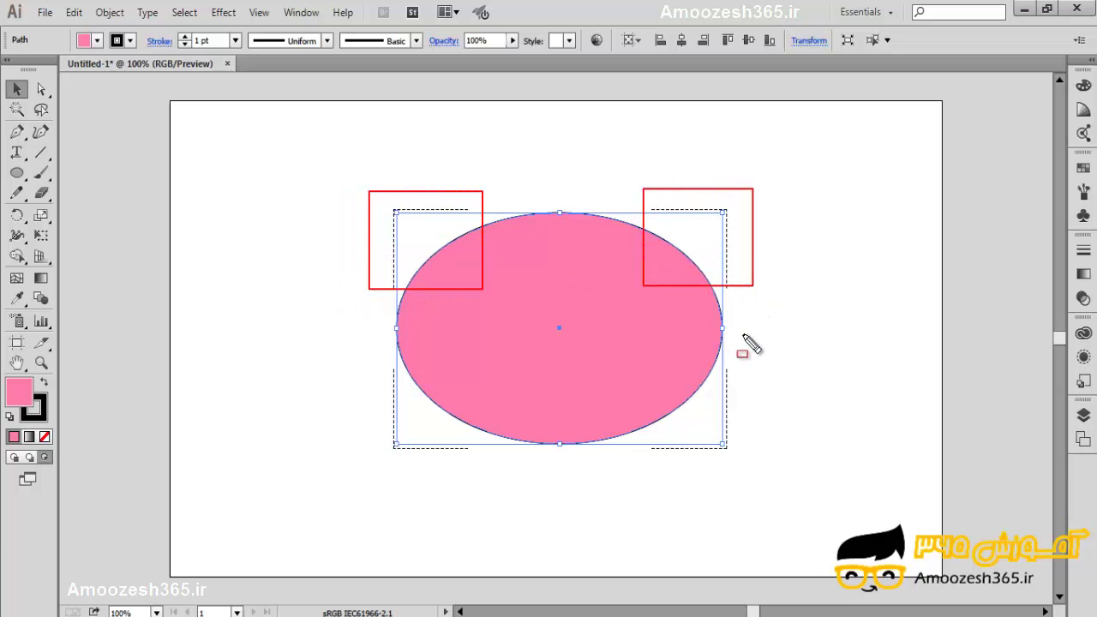
pyautogui.moveTo(683, 401); pyautogui.dragTo(747, 471)
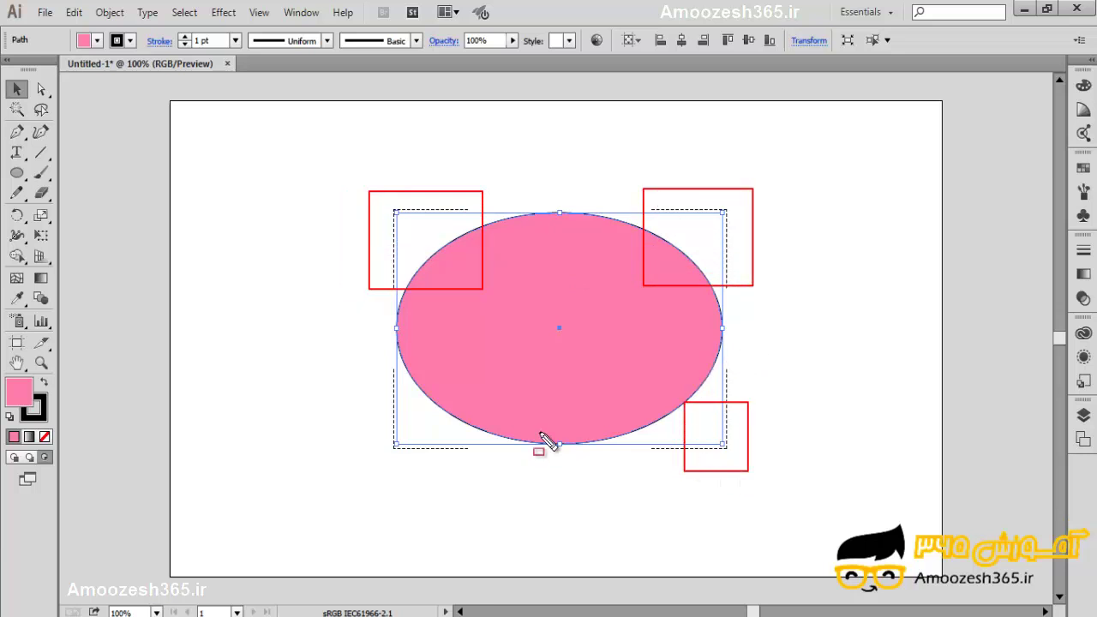
pyautogui.moveTo(361, 384); pyautogui.dragTo(458, 481)
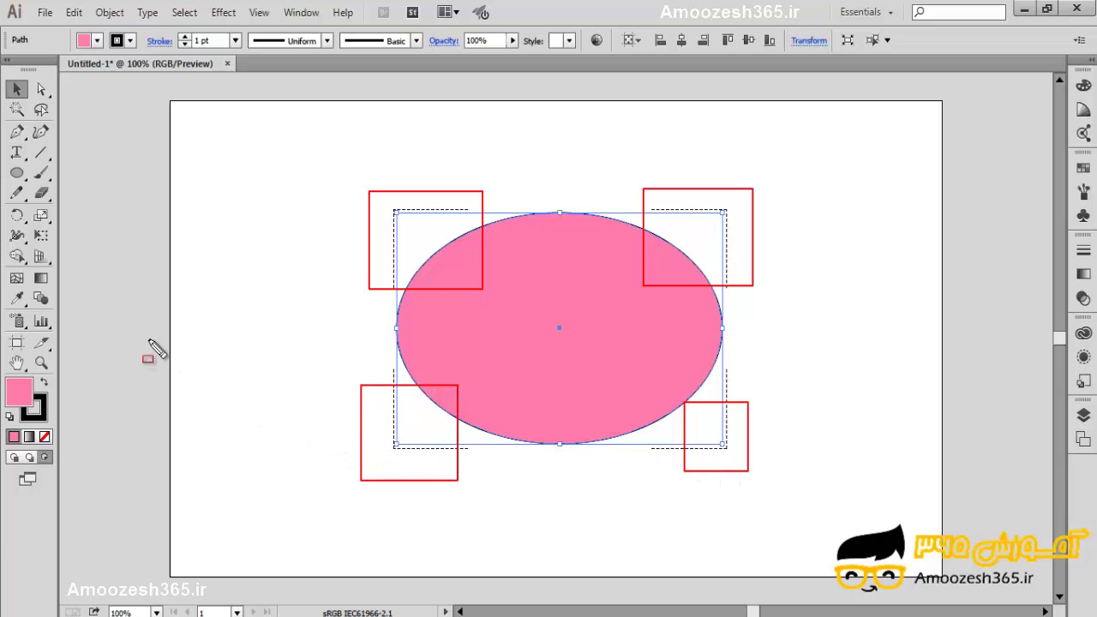
pyautogui.press('Escape')
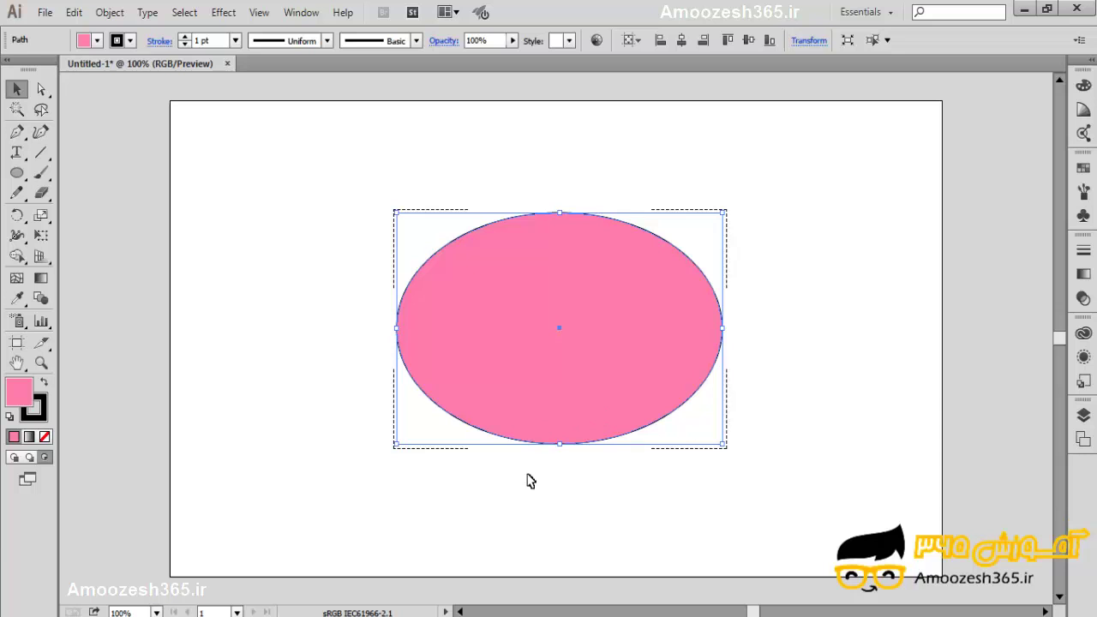
# - Draw a star outward from the ellipse's centre, extending past its edges, fill it yellow, and deselect it
pyautogui.click(16, 175)
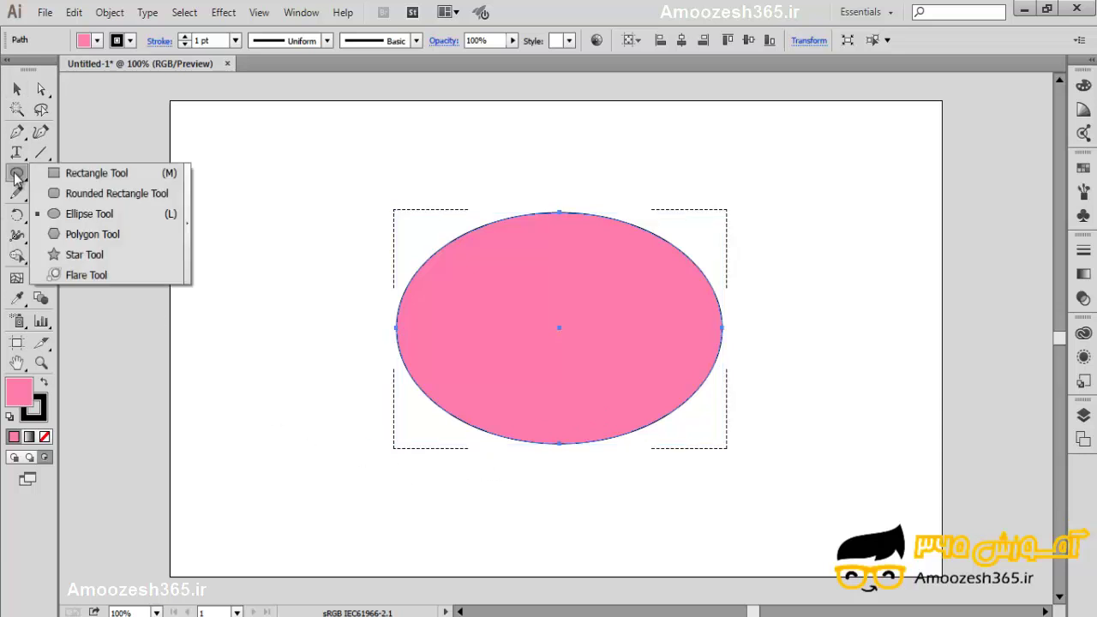
pyautogui.moveTo(16, 179); pyautogui.dragTo(74, 258)
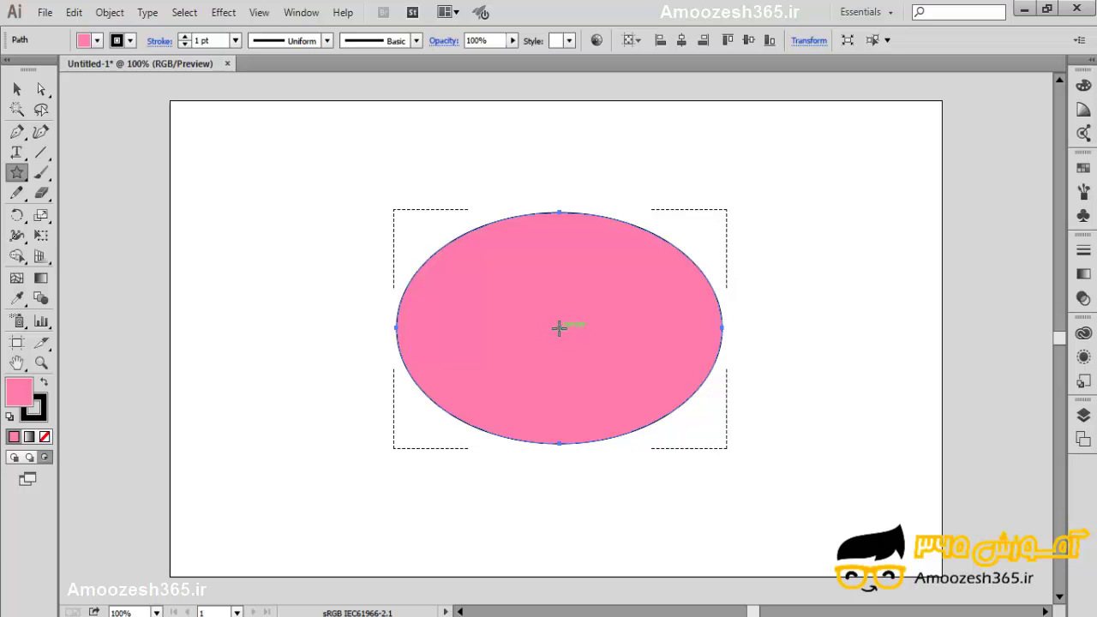
pyautogui.moveTo(558, 328); pyautogui.dragTo(448, 143)
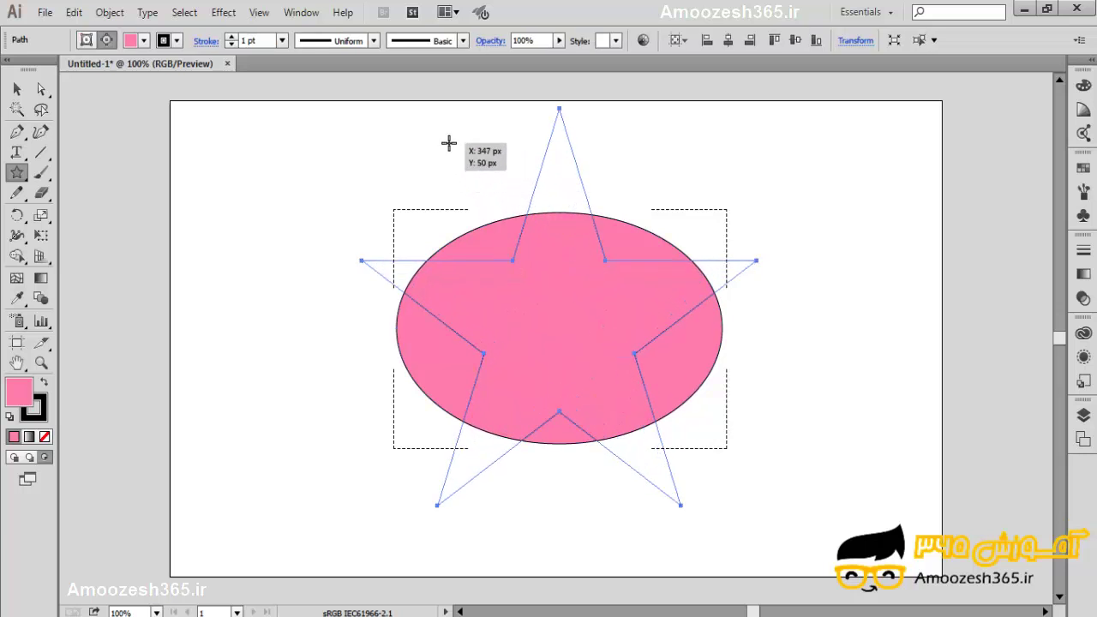
pyautogui.click(145, 43)
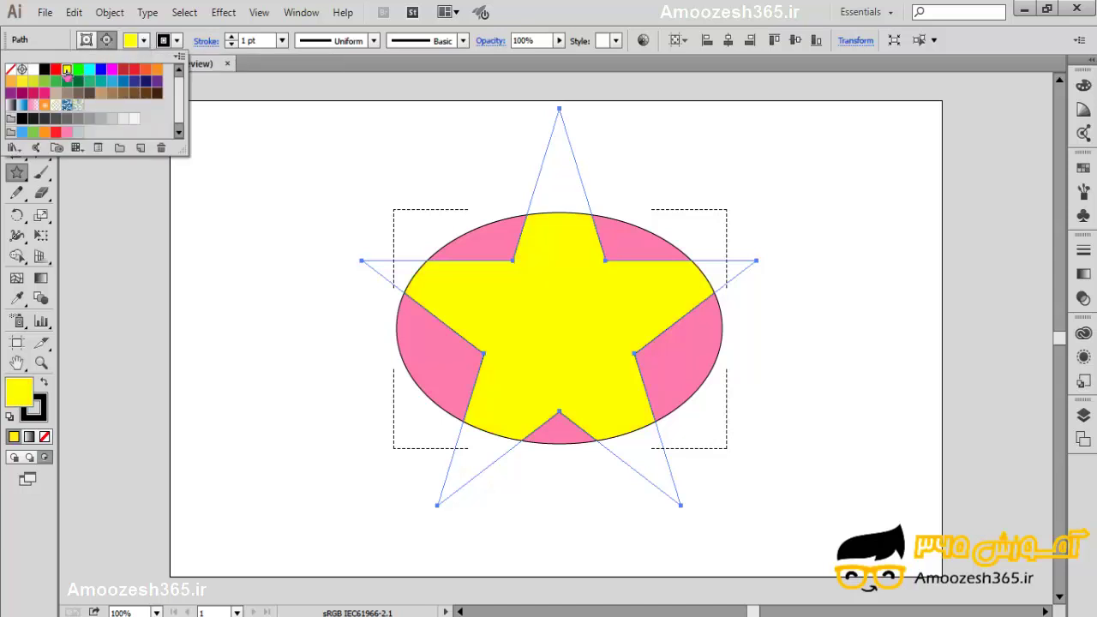
pyautogui.click(67, 71)
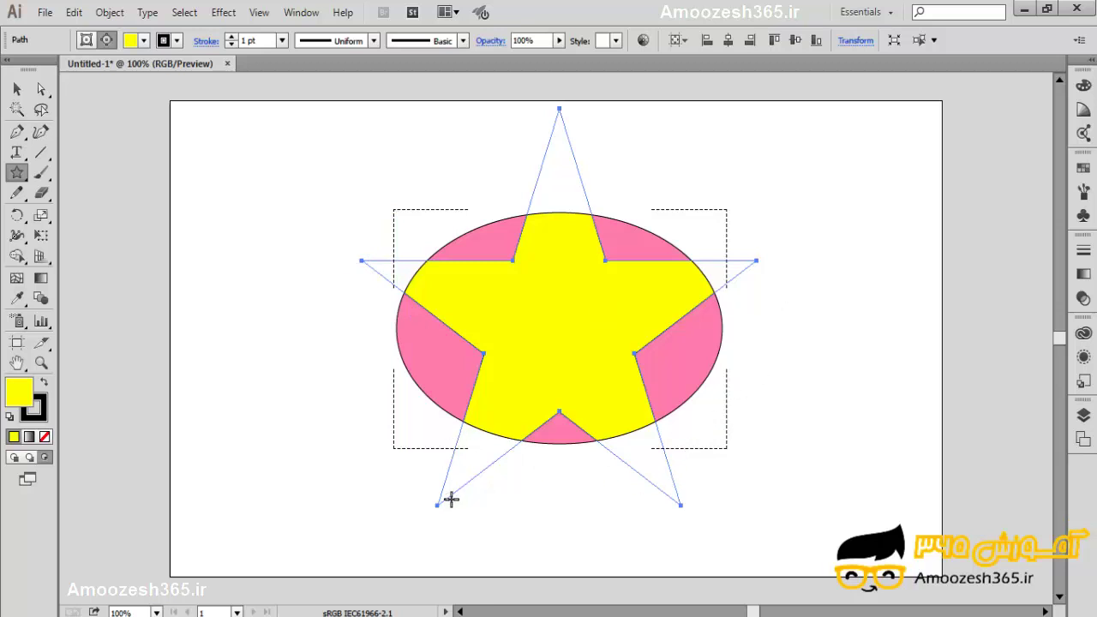
pyautogui.press('ctrl')
pyautogui.keyDown('ctrl'); pyautogui.click(254, 313); pyautogui.keyUp('ctrl')
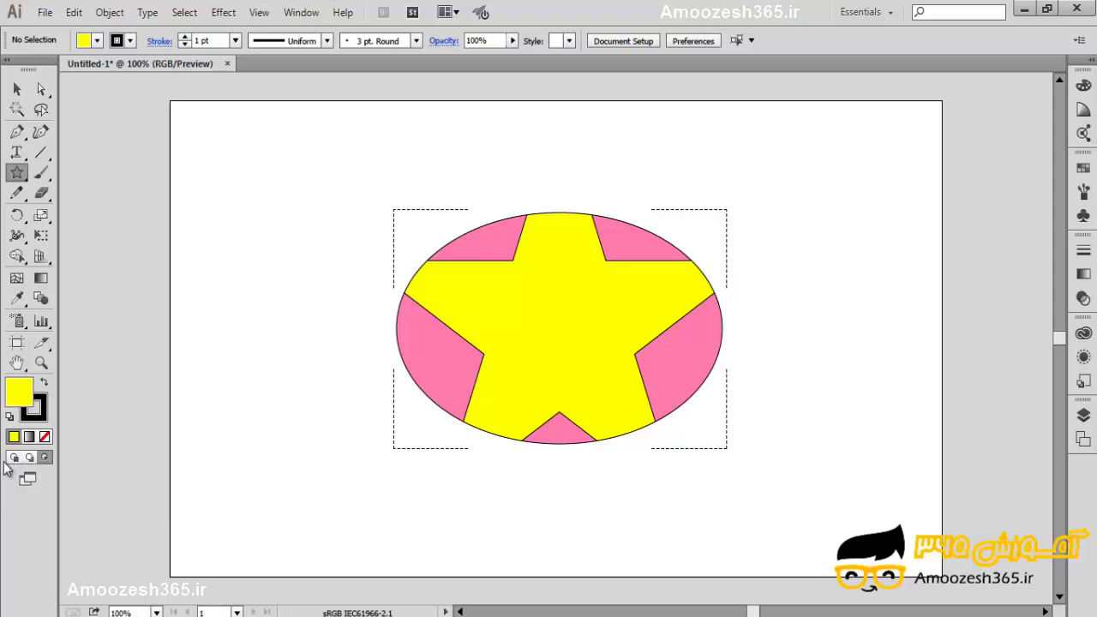
# - Return to Draw Normal mode and delete the clipped ellipse-and-star group
pyautogui.click(14, 457)
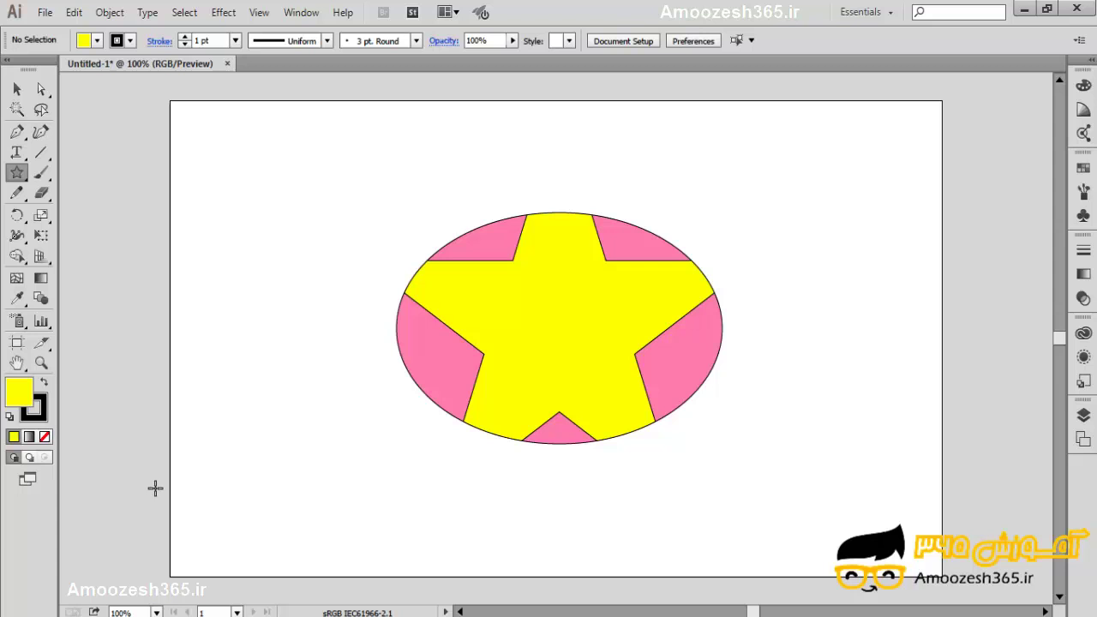
pyautogui.click(17, 88)
pyautogui.click(685, 405)
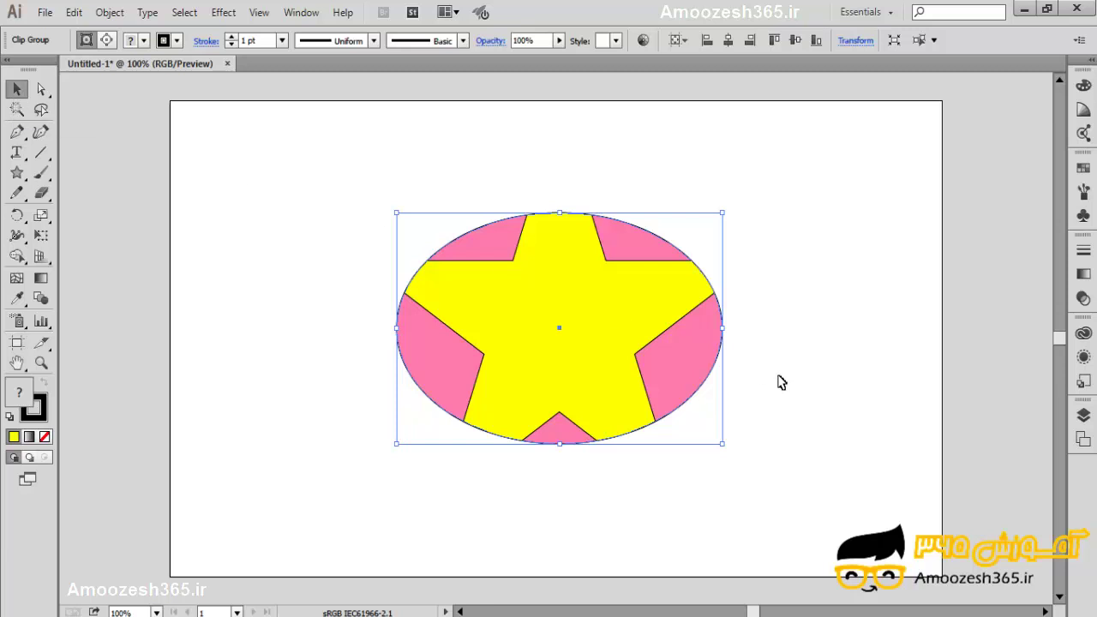
pyautogui.press('Delete')
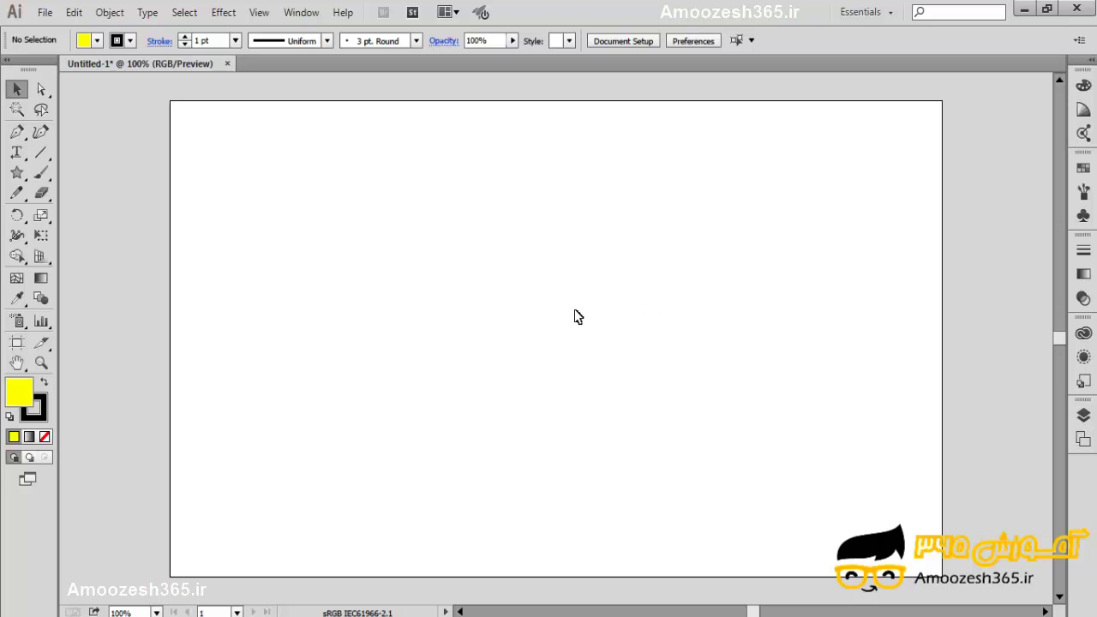
# - Draw a large yellow five-pointed star in the middle of the empty artboard
pyautogui.moveTo(16, 173); pyautogui.dragTo(81, 260)
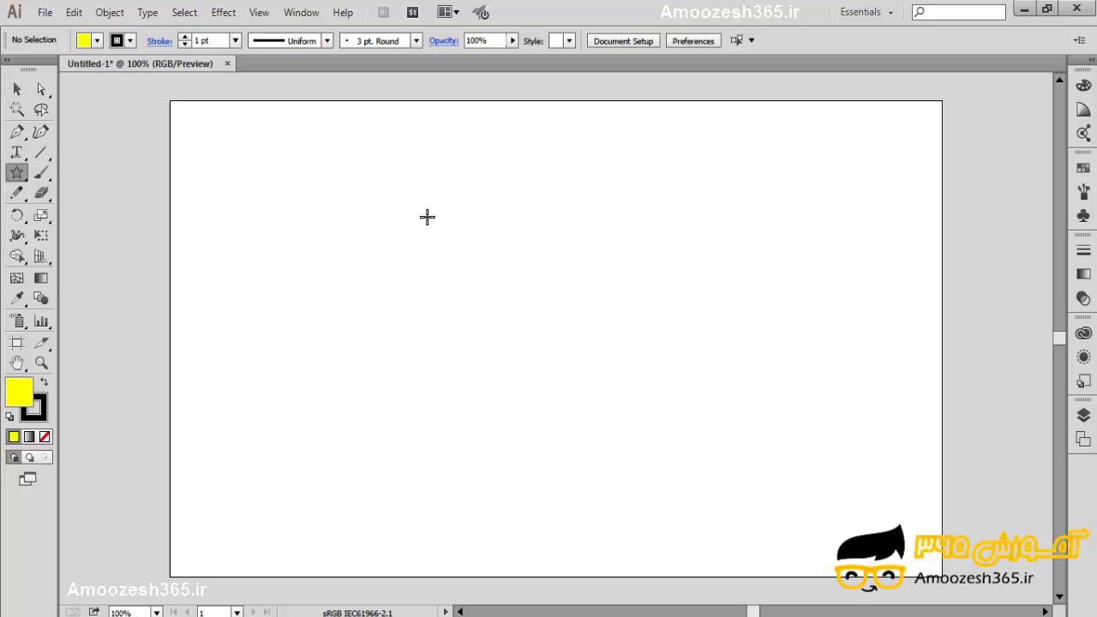
pyautogui.moveTo(425, 216); pyautogui.dragTo(620, 423)
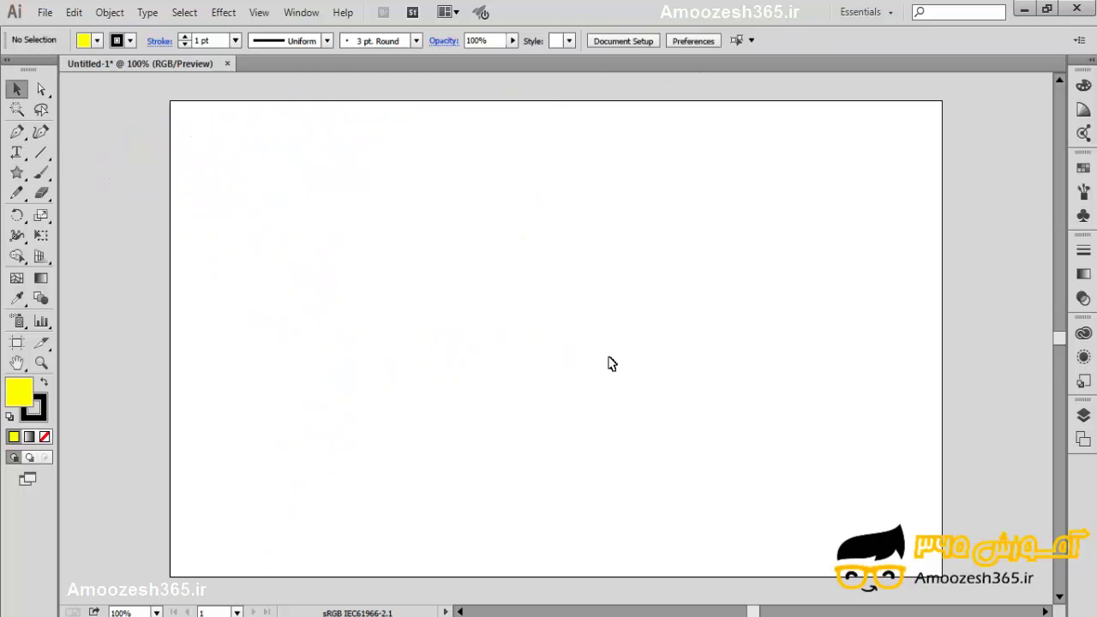
pyautogui.moveTo(16, 172); pyautogui.dragTo(68, 255)
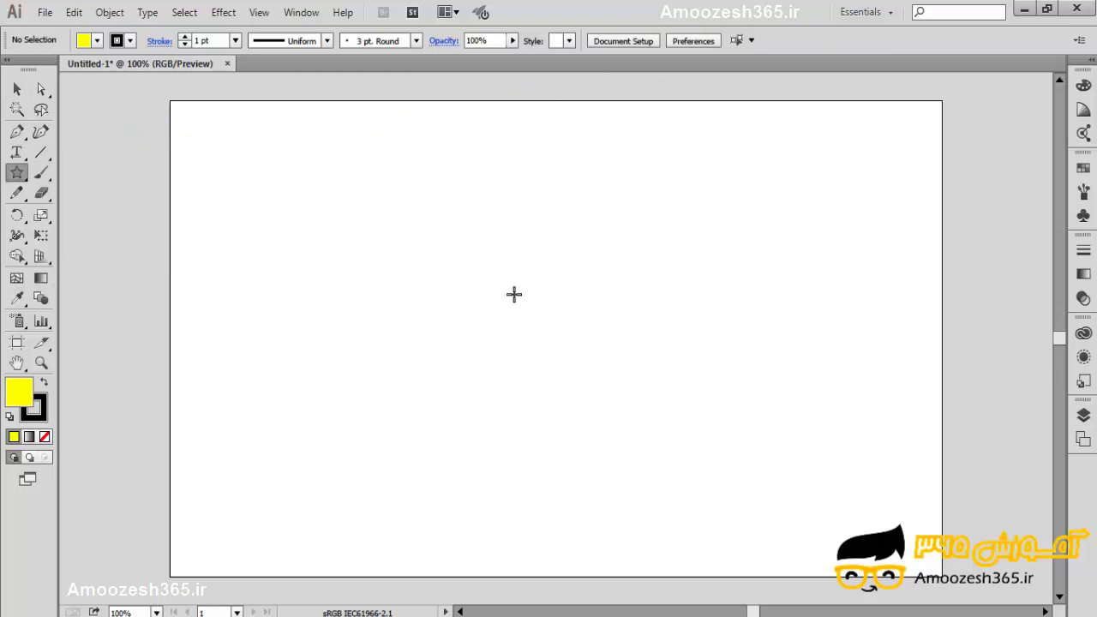
pyautogui.moveTo(497, 281); pyautogui.dragTo(682, 462)
pyautogui.press('v')
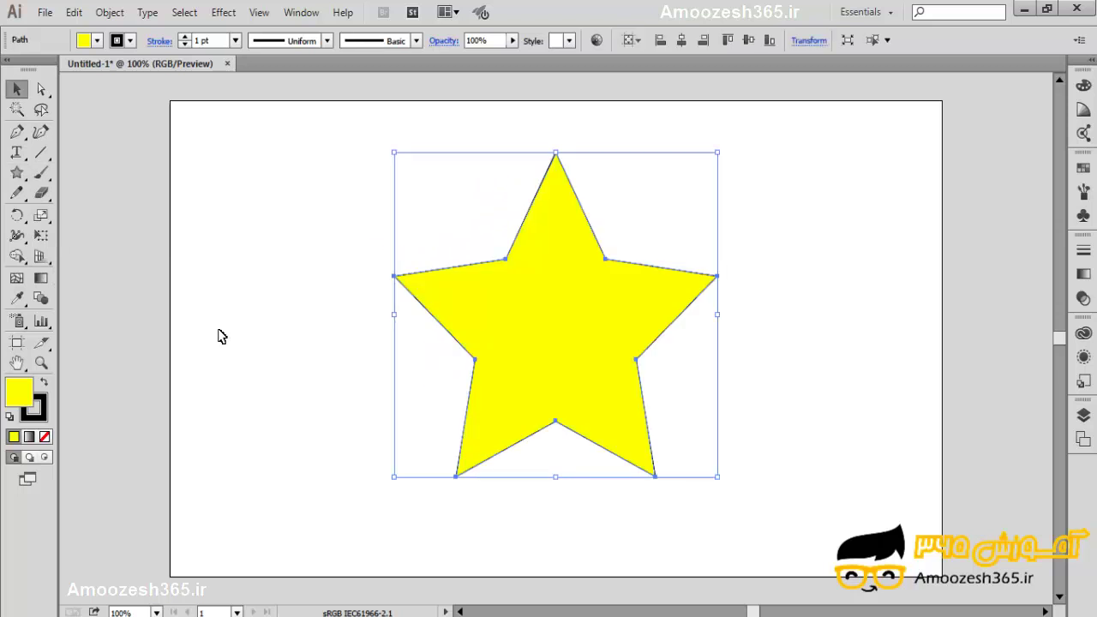
# - Switch to Draw Behind mode, deselect the yellow star, and activate the Paintbrush tool
pyautogui.click(29, 460)
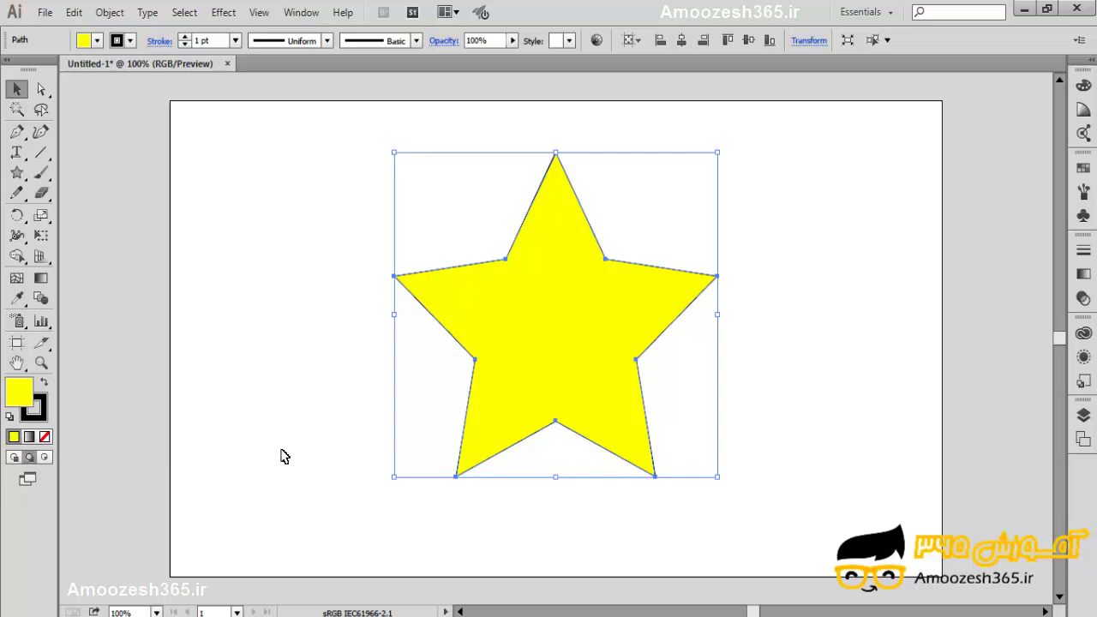
pyautogui.click(232, 542)
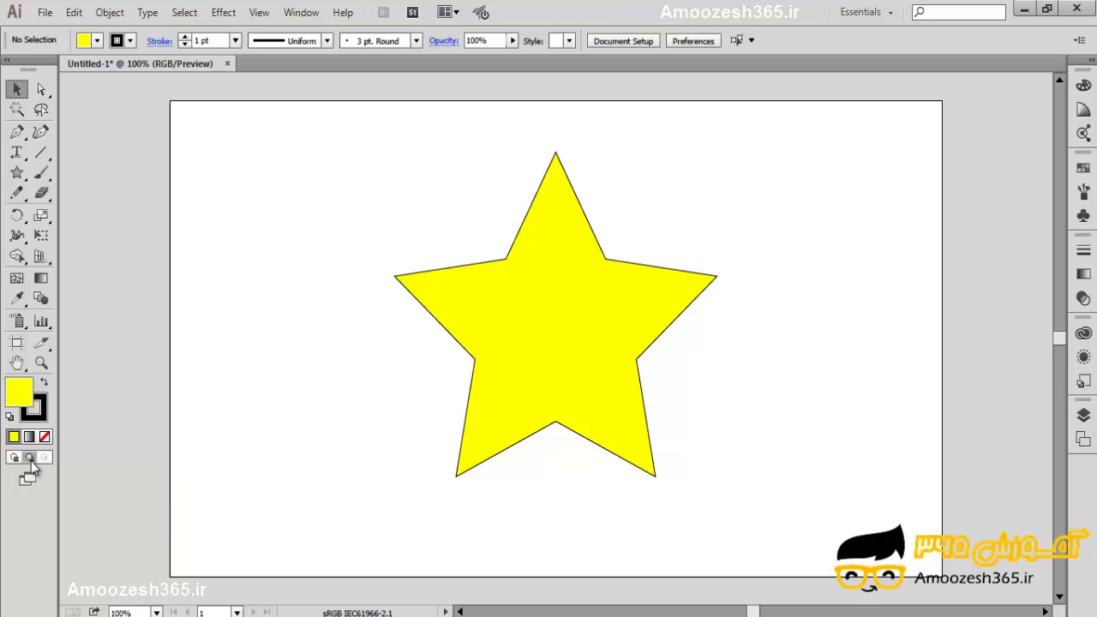
pyautogui.click(41, 174)
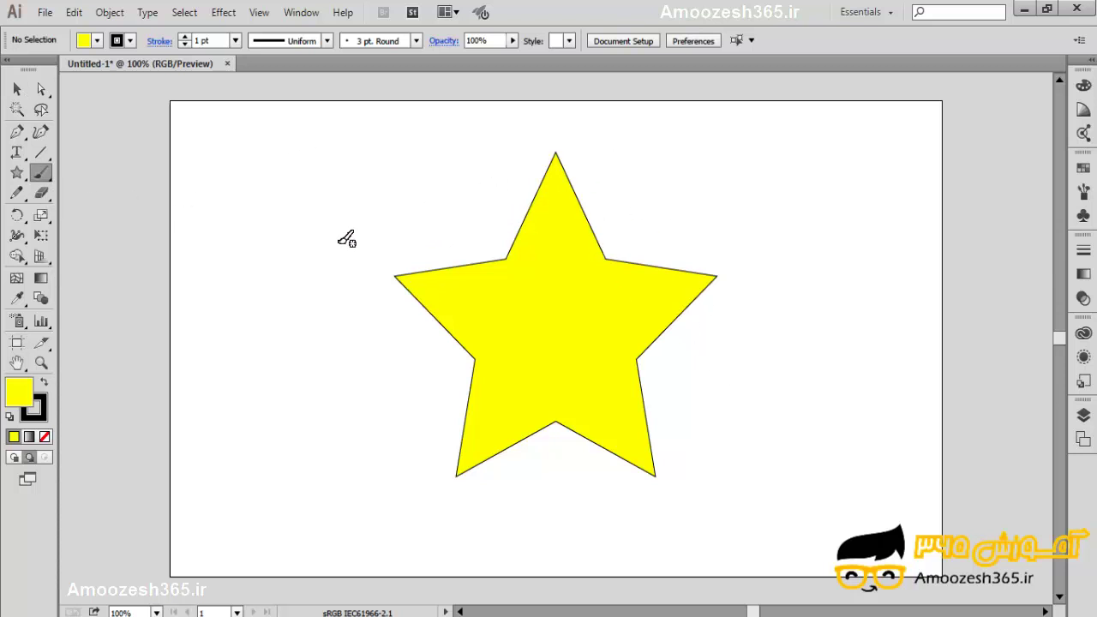
# - Load the Artistic_Watercolor brush library, enlarge its panel beside the star, and choose a dark, dense watercolor brush
pyautogui.click(1084, 192)
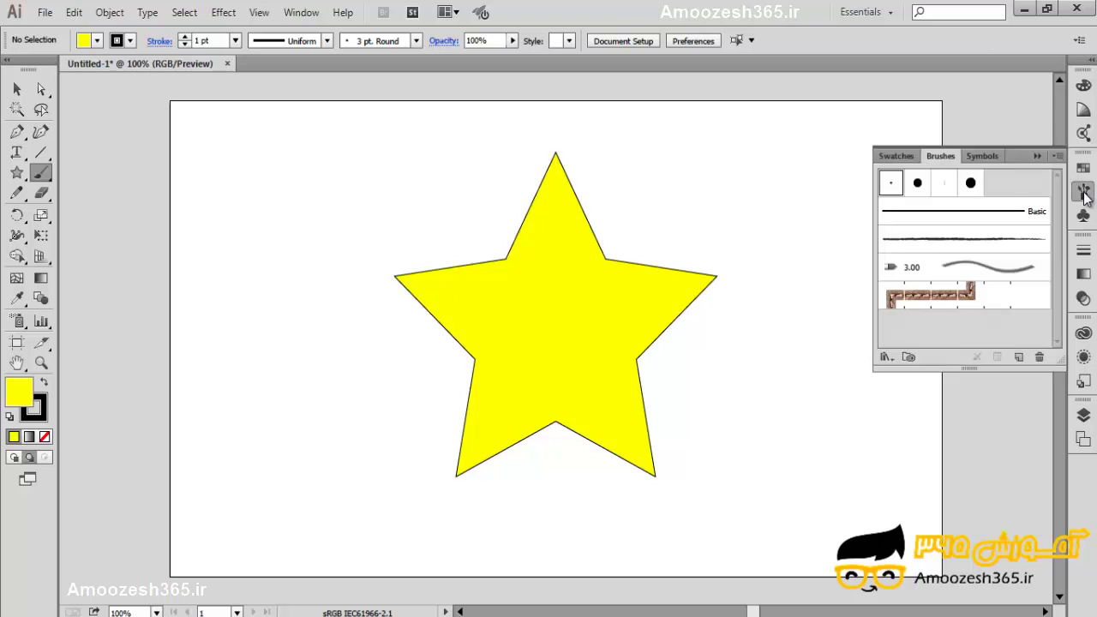
pyautogui.click(886, 358)
pyautogui.moveTo(888, 423)
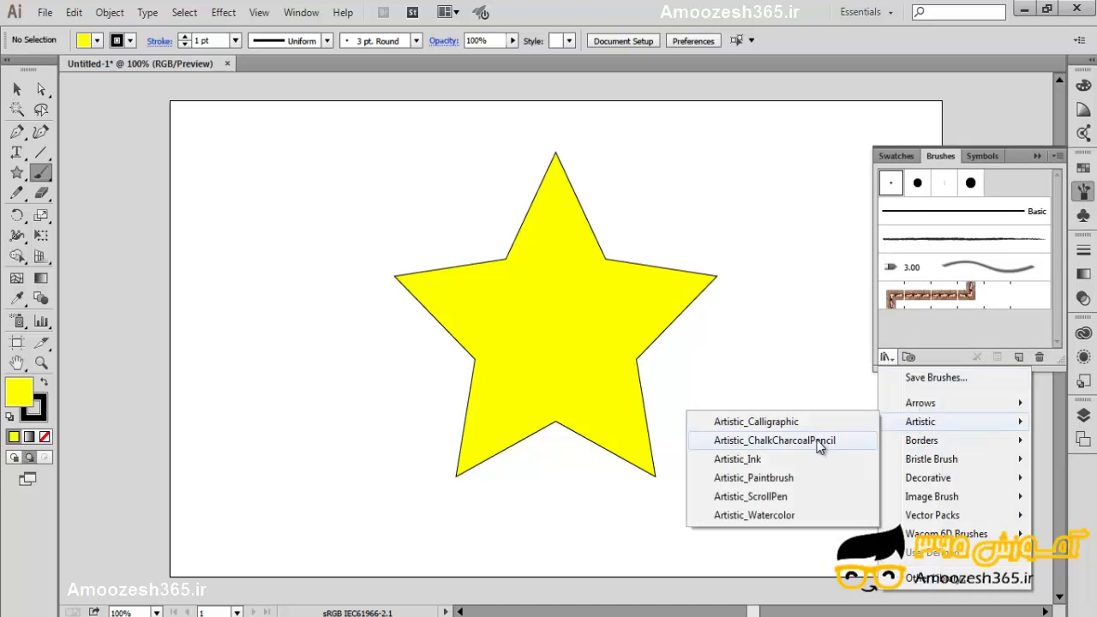
pyautogui.click(785, 523)
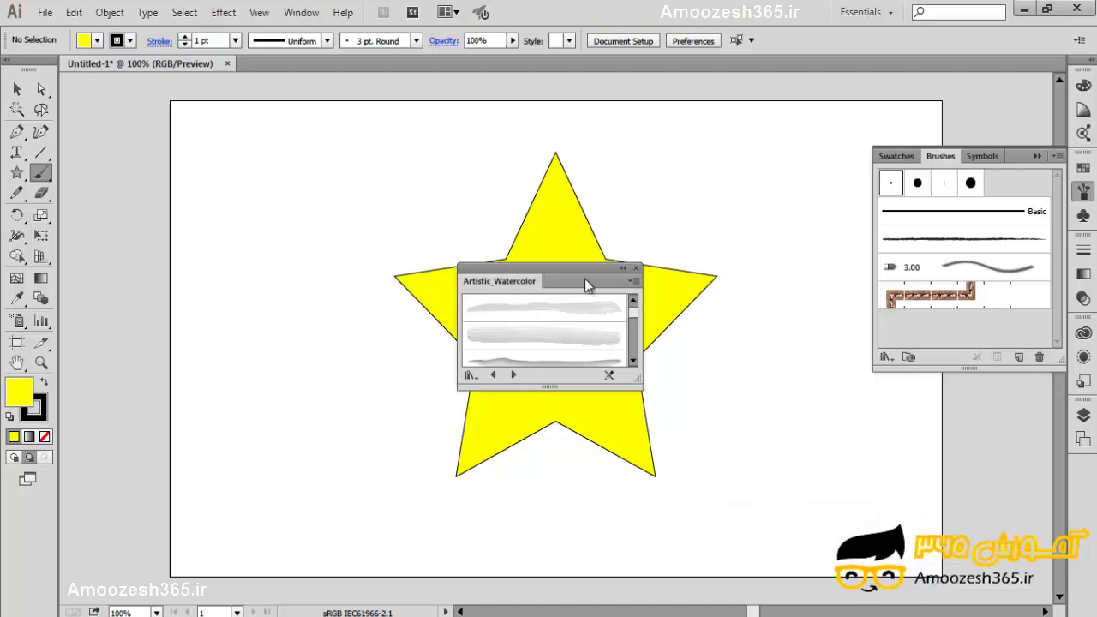
pyautogui.moveTo(641, 302); pyautogui.dragTo(891, 194)
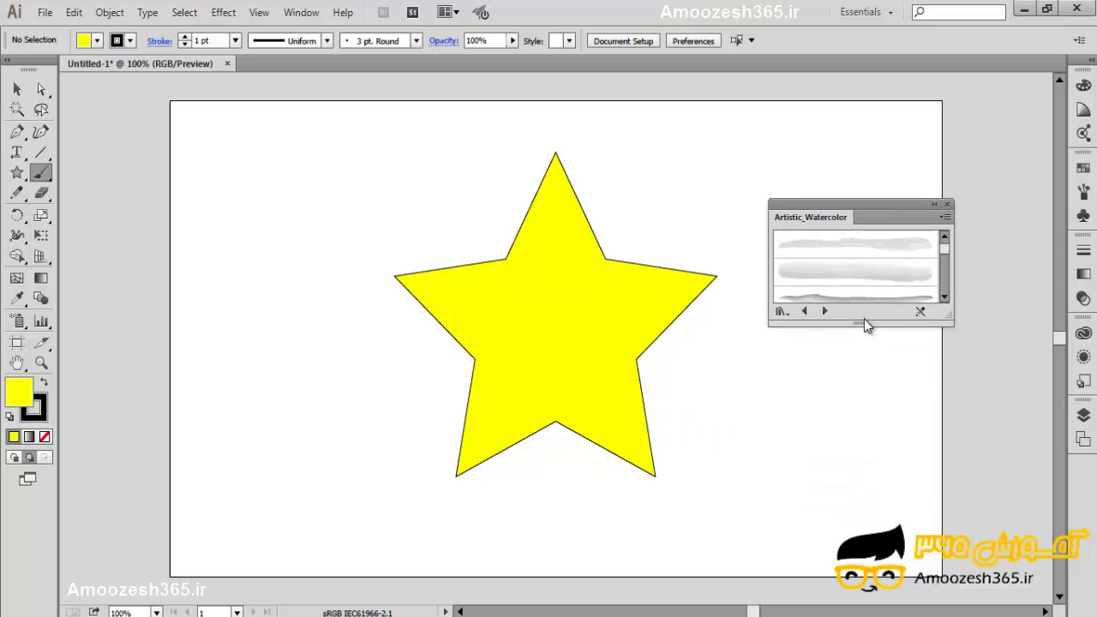
pyautogui.moveTo(863, 321); pyautogui.dragTo(880, 510)
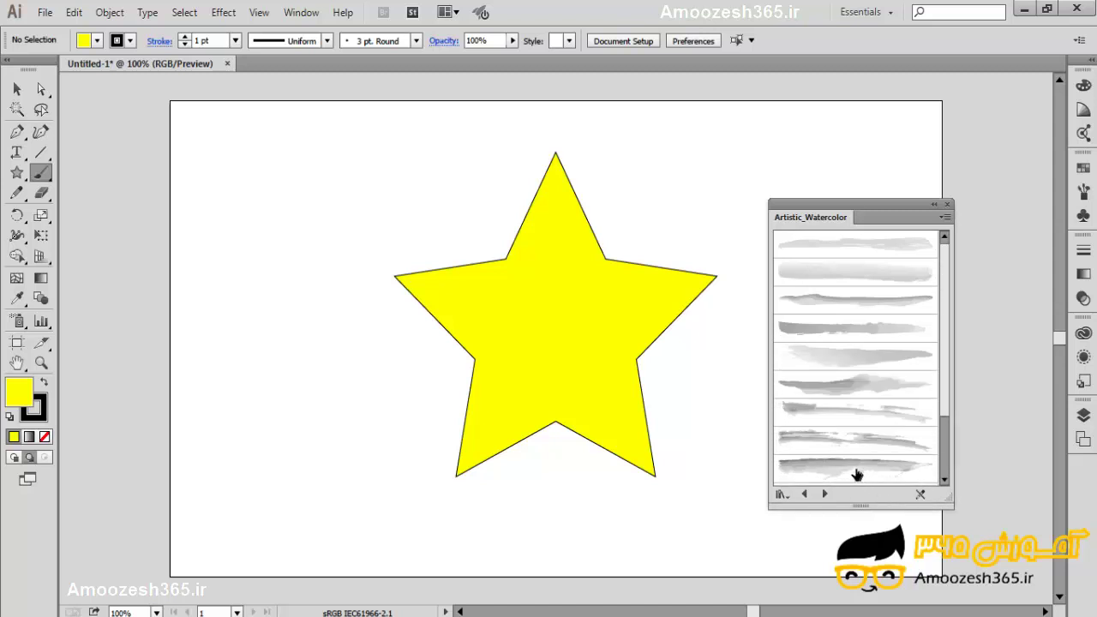
pyautogui.moveTo(944, 401); pyautogui.dragTo(946, 433)
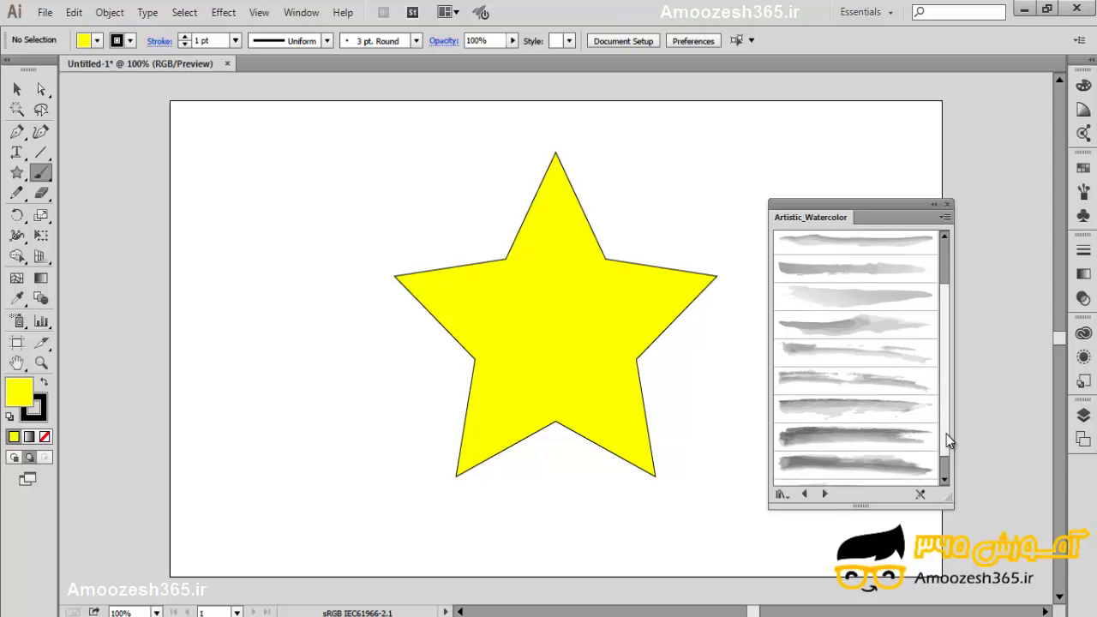
pyautogui.click(842, 442)
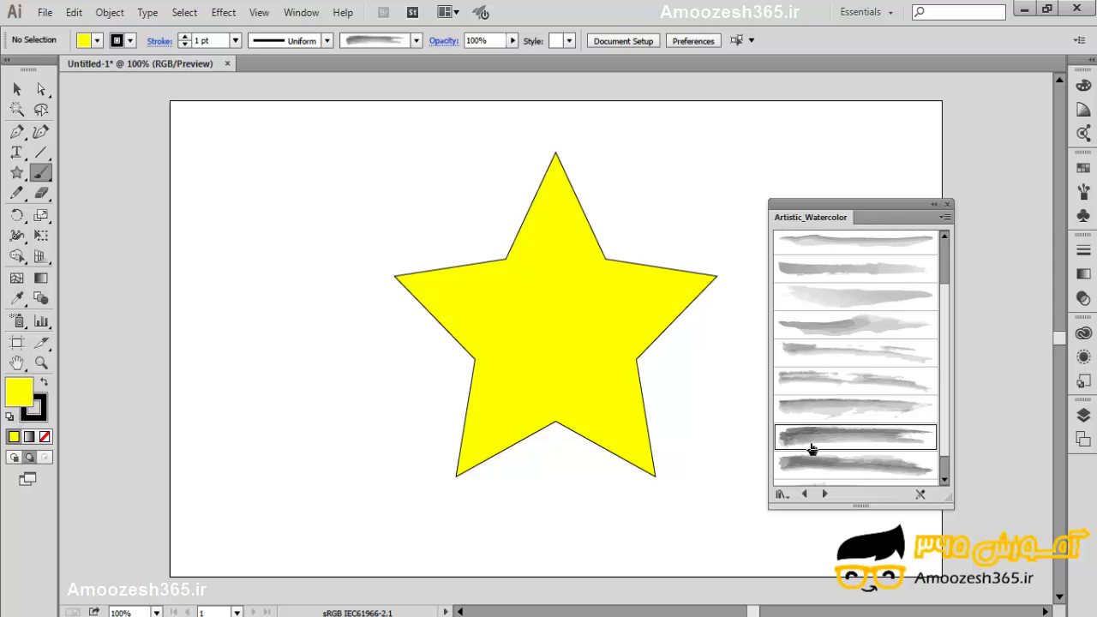
# - Set the stroke colour to orange and paint four short watercolor strokes behind the star around its upper point
pyautogui.click(131, 41)
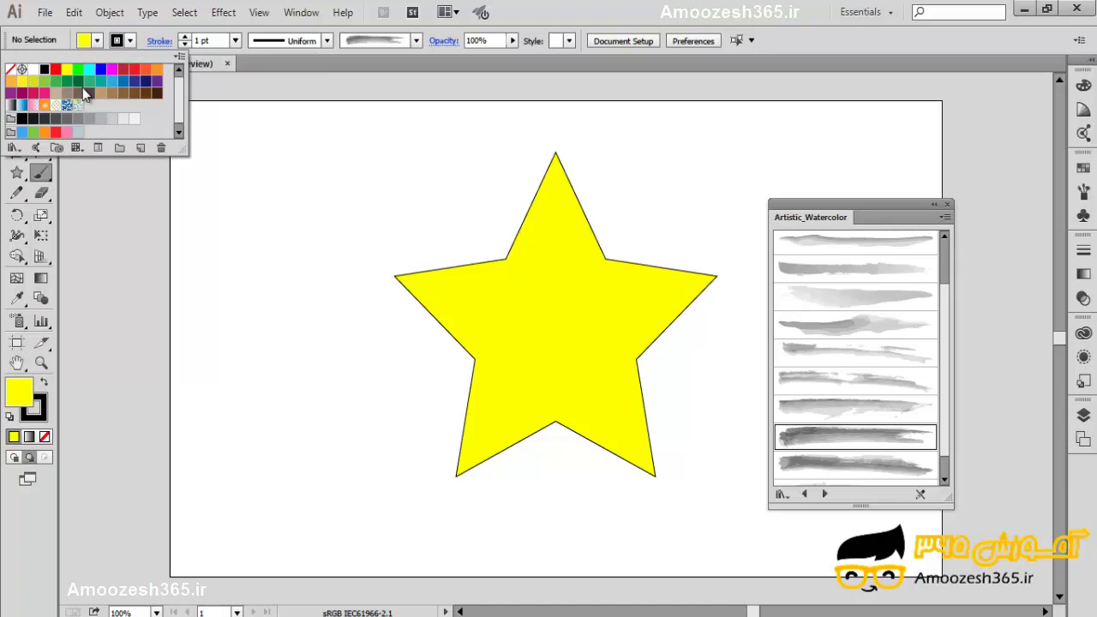
pyautogui.click(44, 133)
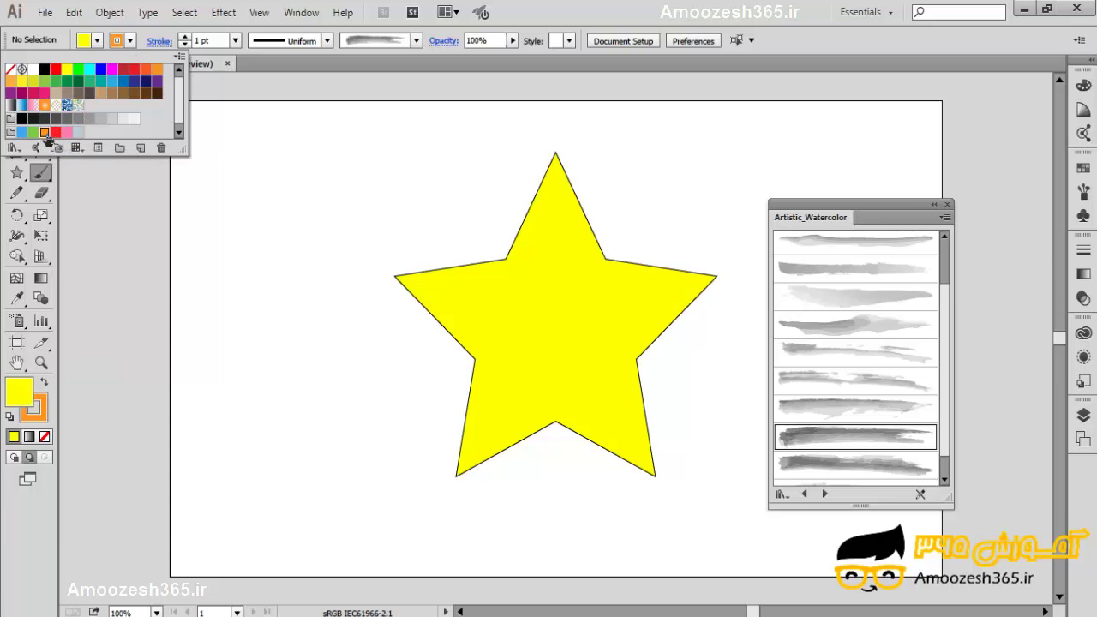
pyautogui.click(600, 7)
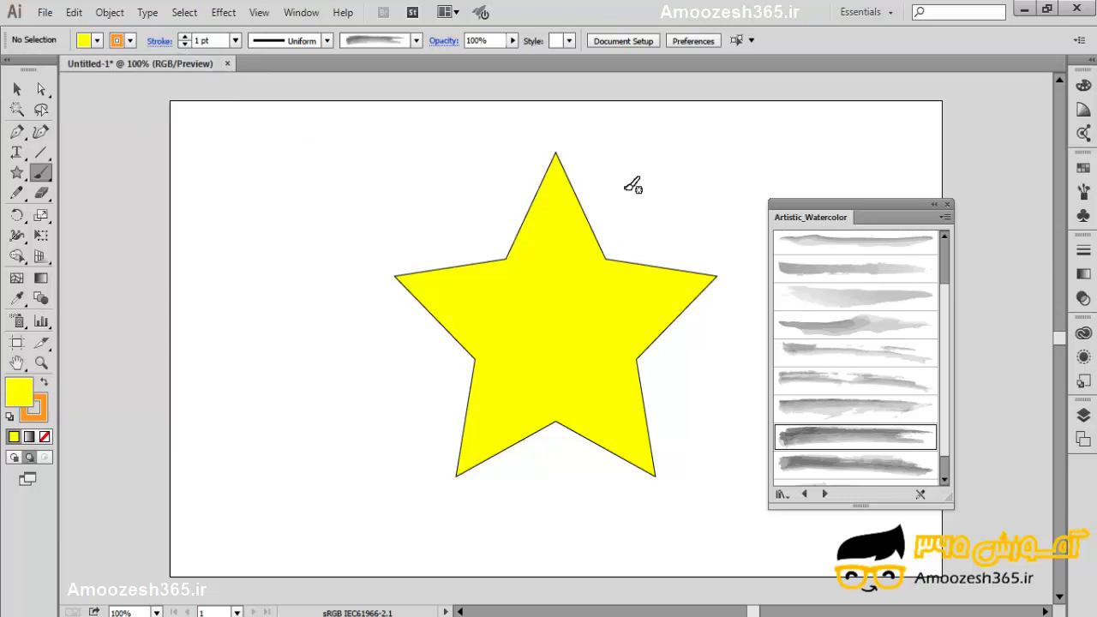
pyautogui.moveTo(629, 165)
pyautogui.mouseDown()
pyautogui.moveTo(582, 253)
pyautogui.moveTo(588, 233)
pyautogui.mouseUp()
pyautogui.moveTo(600, 146); pyautogui.dragTo(579, 199)
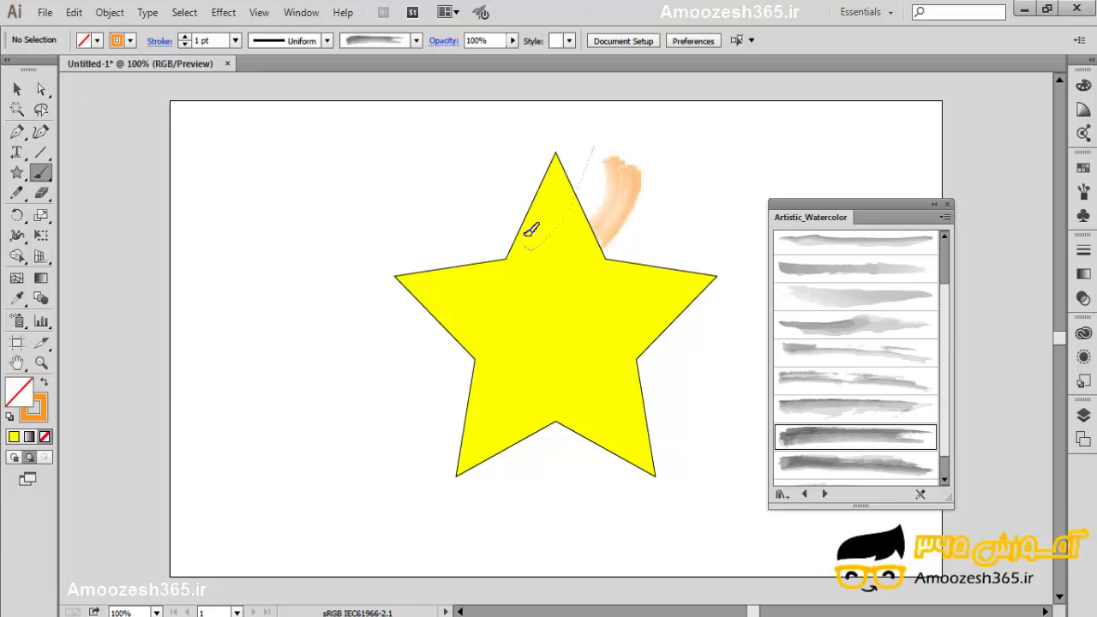
pyautogui.moveTo(540, 152); pyautogui.dragTo(532, 257)
pyautogui.moveTo(509, 202); pyautogui.dragTo(499, 257)
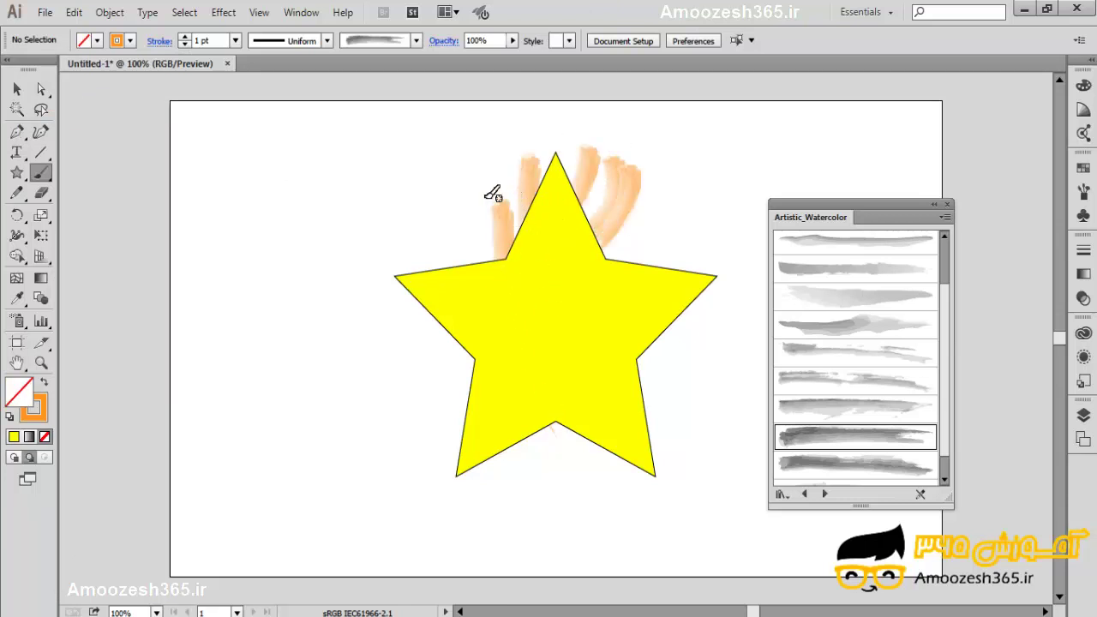
# - Add two thin orange strokes behind the star's left side, then raise the stroke weight to 4 pt and paint broad strokes around it
pyautogui.moveTo(470, 198)
pyautogui.mouseDown()
pyautogui.moveTo(463, 235)
pyautogui.moveTo(518, 409)
pyautogui.mouseUp()
pyautogui.moveTo(450, 232)
pyautogui.mouseDown()
pyautogui.moveTo(455, 396)
pyautogui.moveTo(534, 547)
pyautogui.moveTo(503, 410)
pyautogui.moveTo(557, 496)
pyautogui.mouseUp()
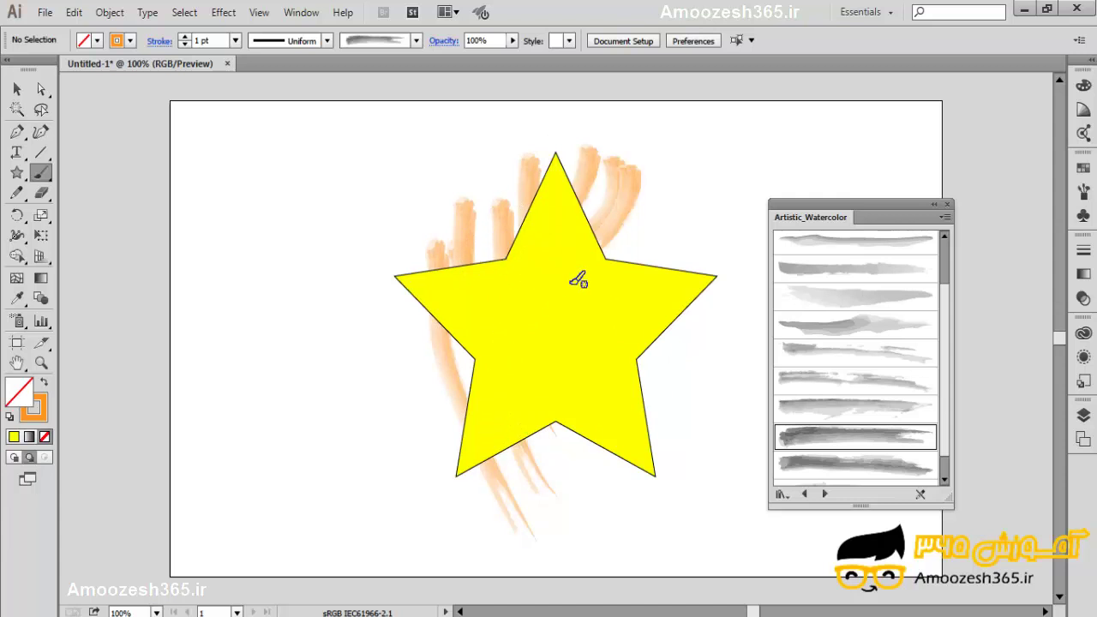
pyautogui.click(184, 37)
pyautogui.moveTo(661, 192); pyautogui.dragTo(632, 294)
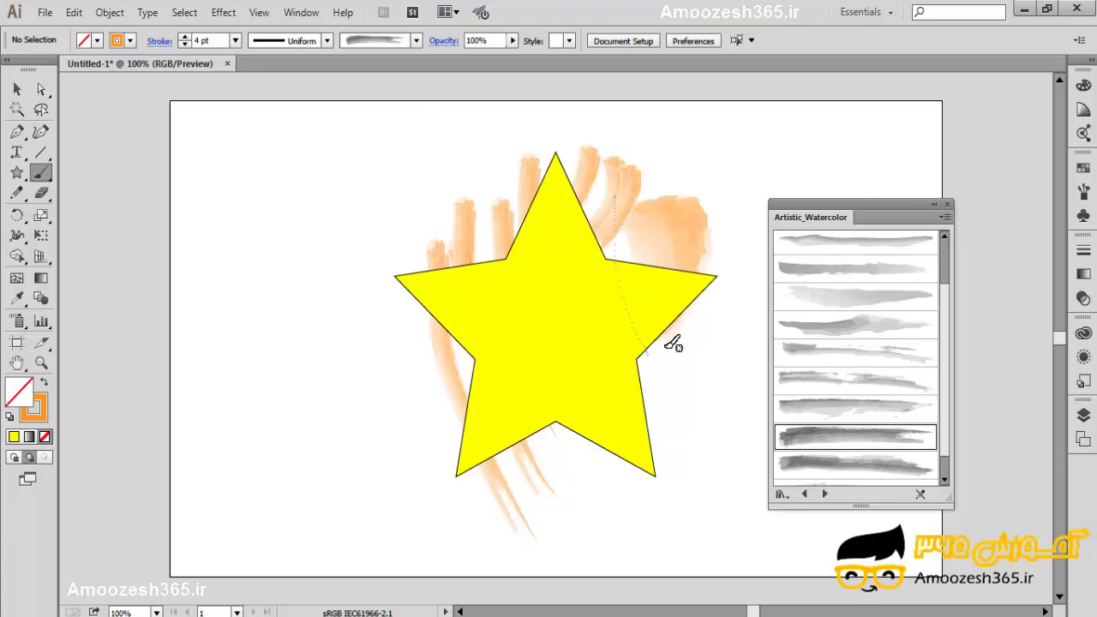
pyautogui.moveTo(677, 225); pyautogui.dragTo(699, 296)
pyautogui.moveTo(642, 420); pyautogui.dragTo(645, 422)
pyautogui.moveTo(659, 285); pyautogui.dragTo(656, 341)
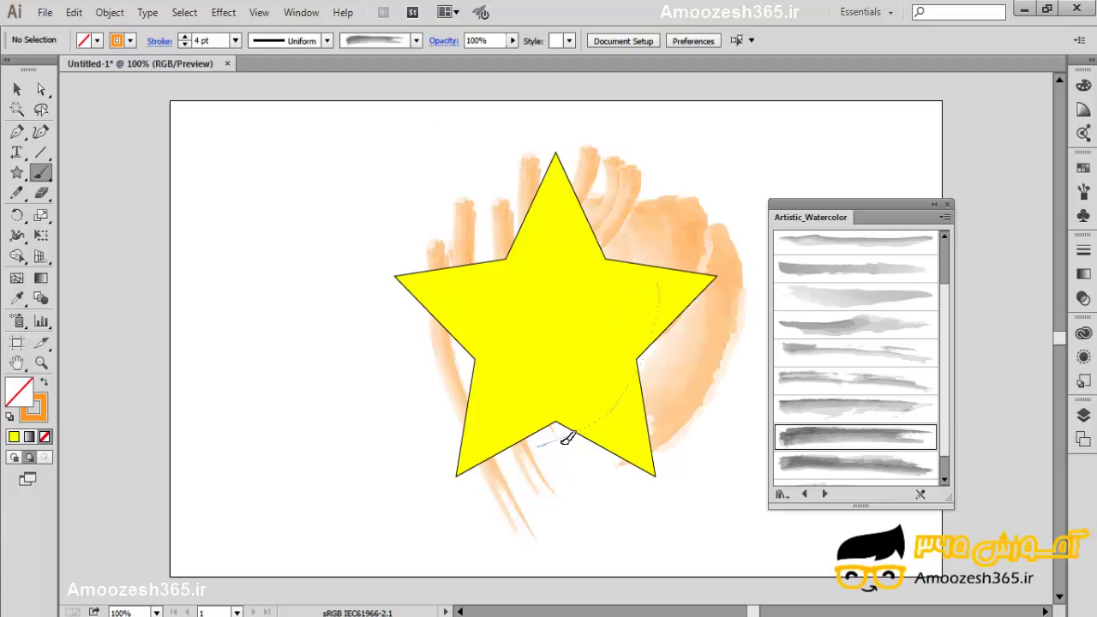
pyautogui.moveTo(566, 438)
pyautogui.mouseDown()
pyautogui.moveTo(623, 461)
pyautogui.moveTo(488, 410)
pyautogui.moveTo(557, 437)
pyautogui.mouseUp()
pyautogui.moveTo(585, 310)
pyautogui.mouseDown()
pyautogui.moveTo(511, 433)
pyautogui.moveTo(482, 331)
pyautogui.moveTo(493, 390)
pyautogui.mouseUp()
pyautogui.moveTo(563, 167)
pyautogui.mouseDown()
pyautogui.moveTo(502, 213)
pyautogui.moveTo(480, 317)
pyautogui.mouseUp()
pyautogui.moveTo(514, 163)
pyautogui.mouseDown()
pyautogui.moveTo(438, 256)
pyautogui.moveTo(425, 366)
pyautogui.moveTo(480, 435)
pyautogui.mouseUp()
pyautogui.moveTo(451, 280)
pyautogui.mouseDown()
pyautogui.moveTo(429, 404)
pyautogui.moveTo(525, 567)
pyautogui.mouseUp()
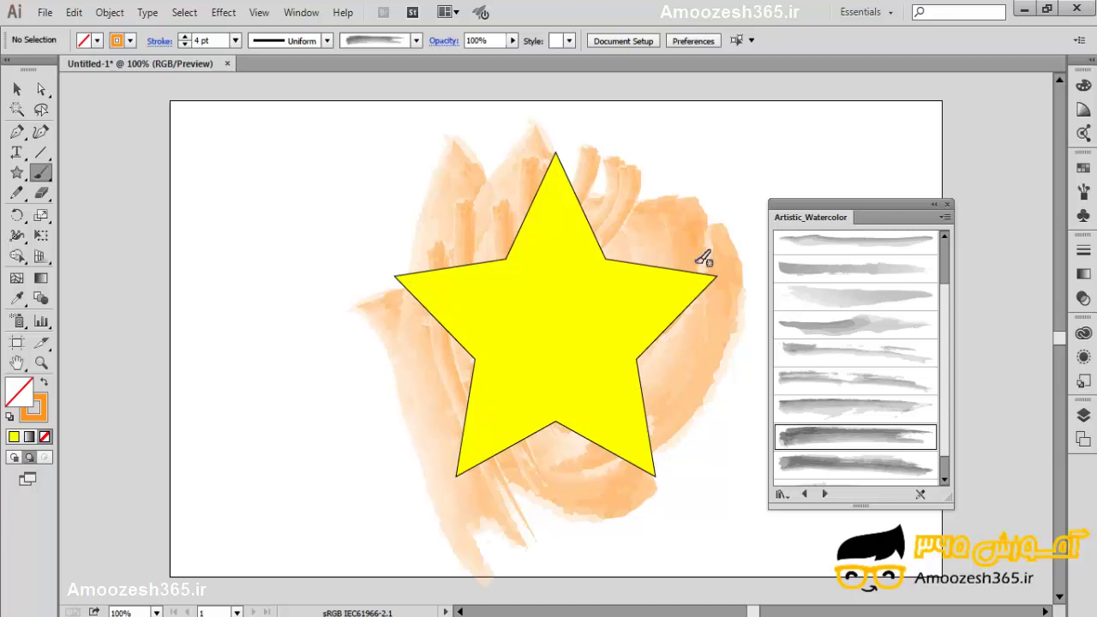
pyautogui.moveTo(704, 257)
pyautogui.mouseDown()
pyautogui.moveTo(720, 348)
pyautogui.moveTo(615, 504)
pyautogui.moveTo(584, 487)
pyautogui.mouseUp()
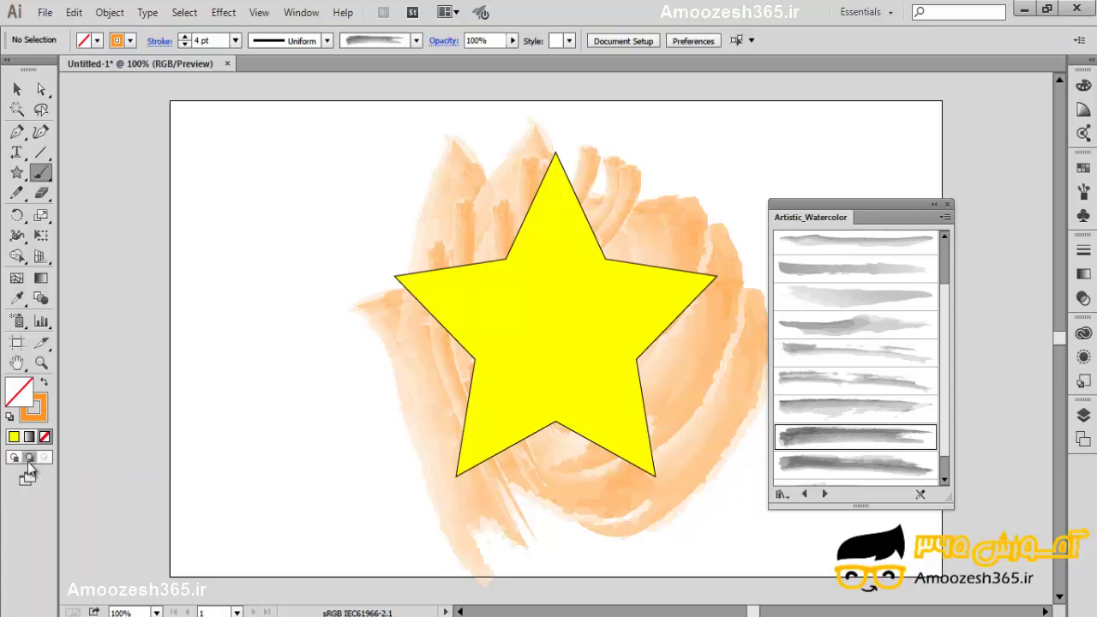
# - Move the Artistic_Watercolor panel further away from the star and undo all orange strokes painted behind it
pyautogui.moveTo(810, 217); pyautogui.dragTo(868, 167)
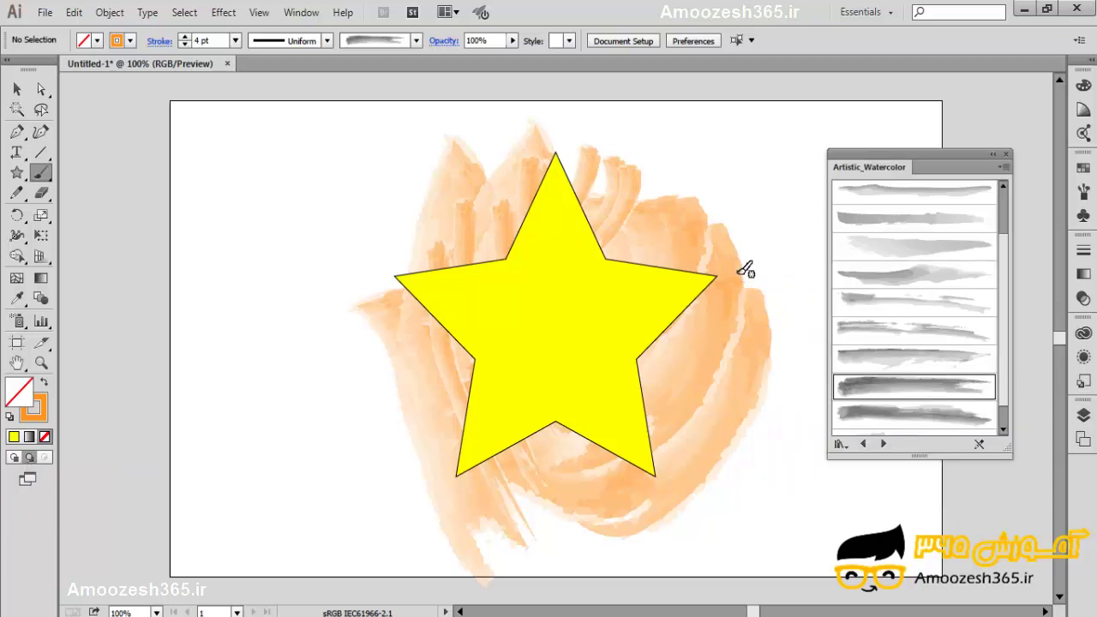
pyautogui.hotkey('ctrl', 'z')
pyautogui.hotkey('ctrl', 'z')
pyautogui.hotkey('ctrl', 'z')
pyautogui.hotkey('ctrl', 'z')
pyautogui.hotkey('ctrl', 'z')
pyautogui.hotkey('ctrl', 'z')
pyautogui.hotkey('ctrl', 'z')
pyautogui.hotkey('ctrl', 'z')
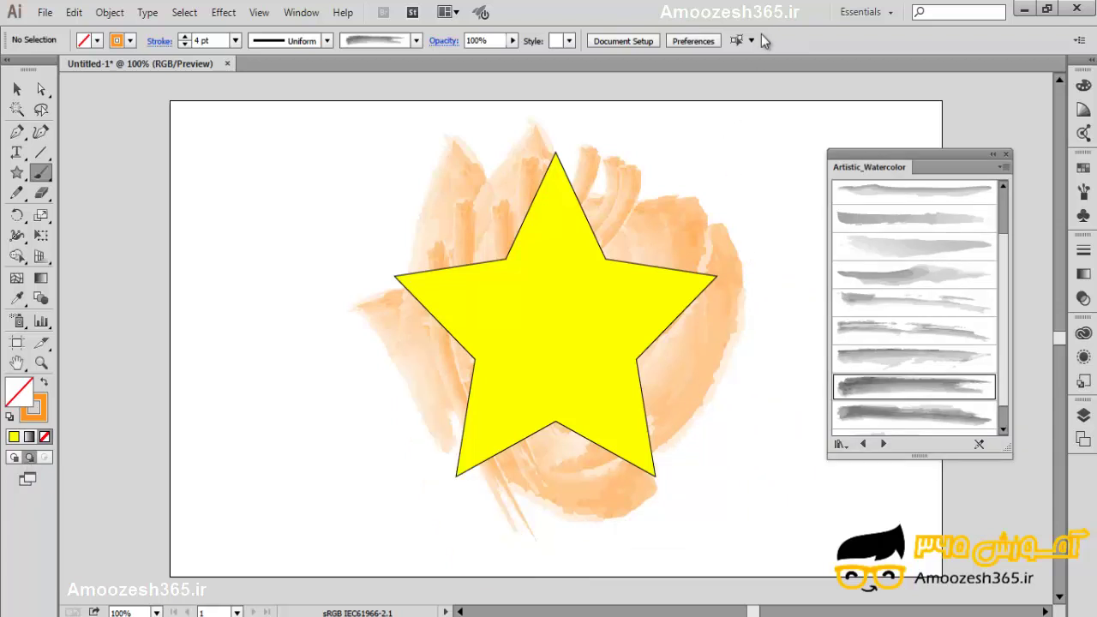
pyautogui.hotkey('ctrl', 'z')
pyautogui.hotkey('ctrl', 'z')
pyautogui.hotkey('ctrl', 'z')
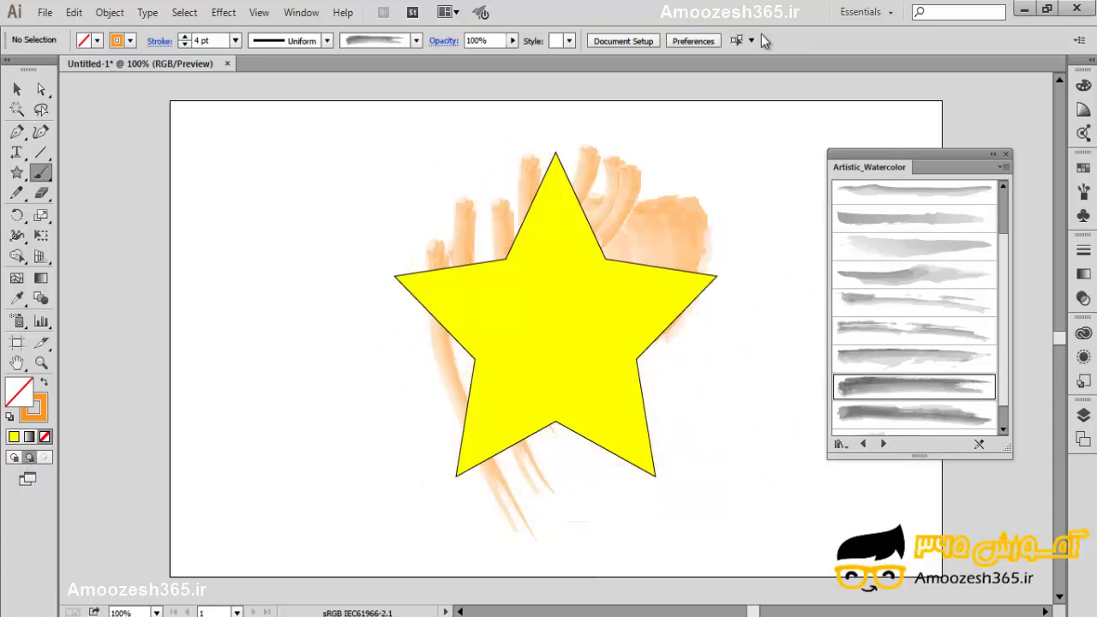
pyautogui.hotkey('ctrl', 'z')
pyautogui.hotkey('ctrl', 'z')
pyautogui.hotkey('ctrl', 'z')
pyautogui.hotkey('ctrl', 'z')
pyautogui.hotkey('ctrl', 'z')
pyautogui.hotkey('ctrl', 'z')
pyautogui.hotkey('ctrl', 'z')
pyautogui.hotkey('ctrl', 'z')
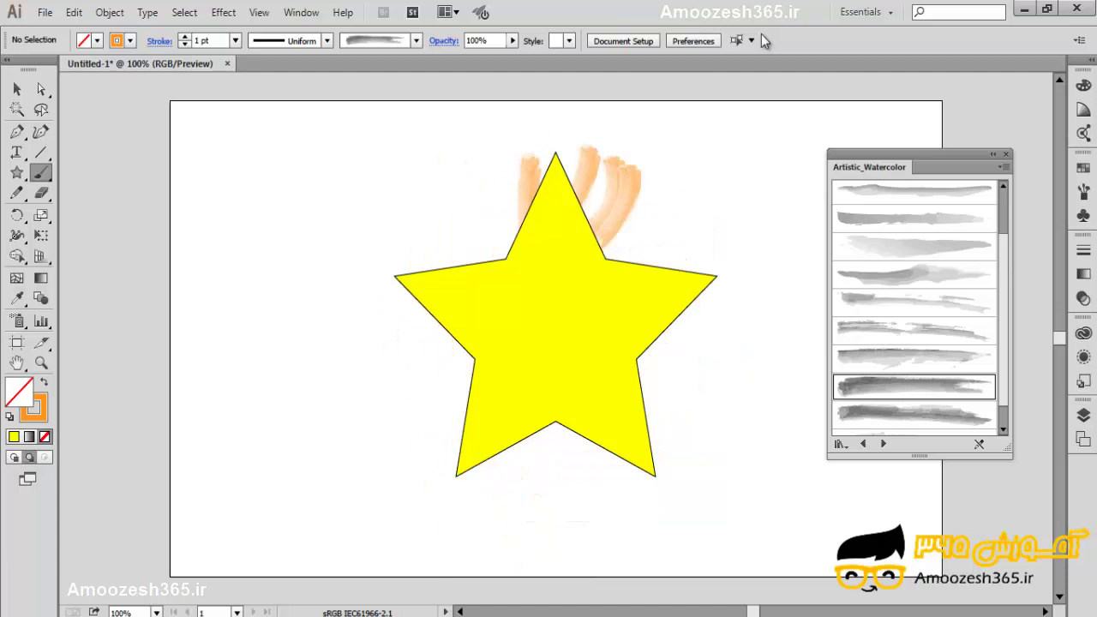
# - Switch to Draw Normal mode and paint broad orange watercolor strokes at 4 pt over the whole star
pyautogui.click(14, 459)
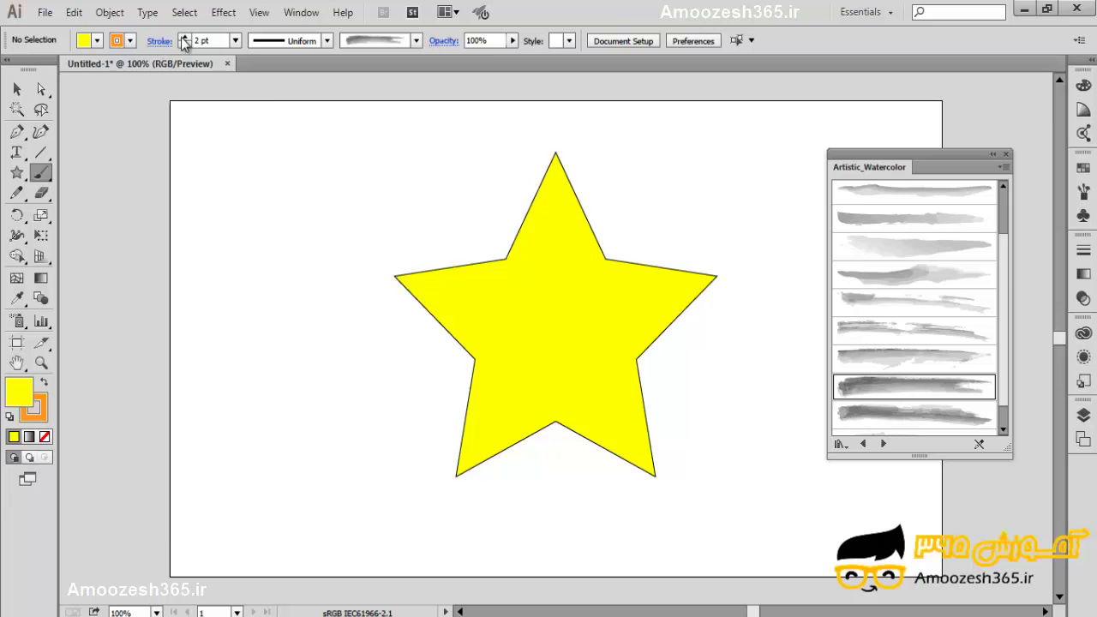
pyautogui.click(183, 39)
pyautogui.moveTo(633, 168)
pyautogui.mouseDown()
pyautogui.moveTo(634, 204)
pyautogui.moveTo(572, 324)
pyautogui.mouseUp()
pyautogui.moveTo(522, 190); pyautogui.dragTo(571, 369)
pyautogui.moveTo(461, 167); pyautogui.dragTo(507, 379)
pyautogui.moveTo(378, 224)
pyautogui.mouseDown()
pyautogui.moveTo(438, 392)
pyautogui.moveTo(581, 482)
pyautogui.mouseUp()
pyautogui.moveTo(657, 269); pyautogui.dragTo(543, 299)
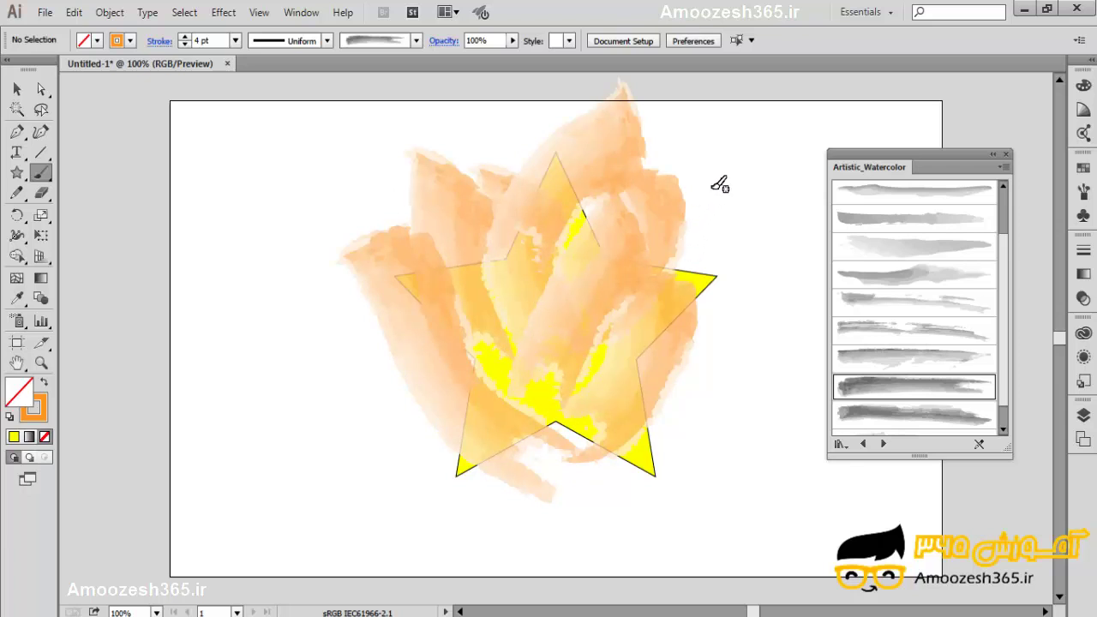
pyautogui.moveTo(691, 194)
pyautogui.mouseDown()
pyautogui.moveTo(702, 243)
pyautogui.moveTo(667, 309)
pyautogui.moveTo(590, 358)
pyautogui.mouseUp()
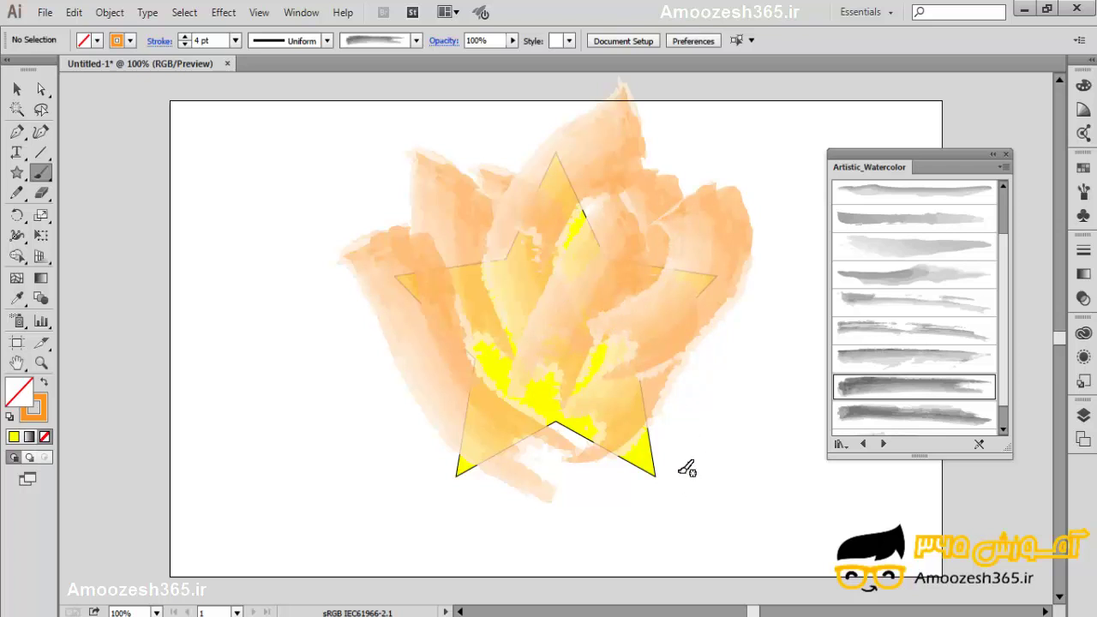
pyautogui.moveTo(696, 461)
pyautogui.mouseDown()
pyautogui.moveTo(638, 417)
pyautogui.moveTo(570, 439)
pyautogui.mouseUp()
pyautogui.moveTo(427, 390)
pyautogui.mouseDown()
pyautogui.moveTo(461, 384)
pyautogui.moveTo(540, 388)
pyautogui.moveTo(596, 452)
pyautogui.mouseUp()
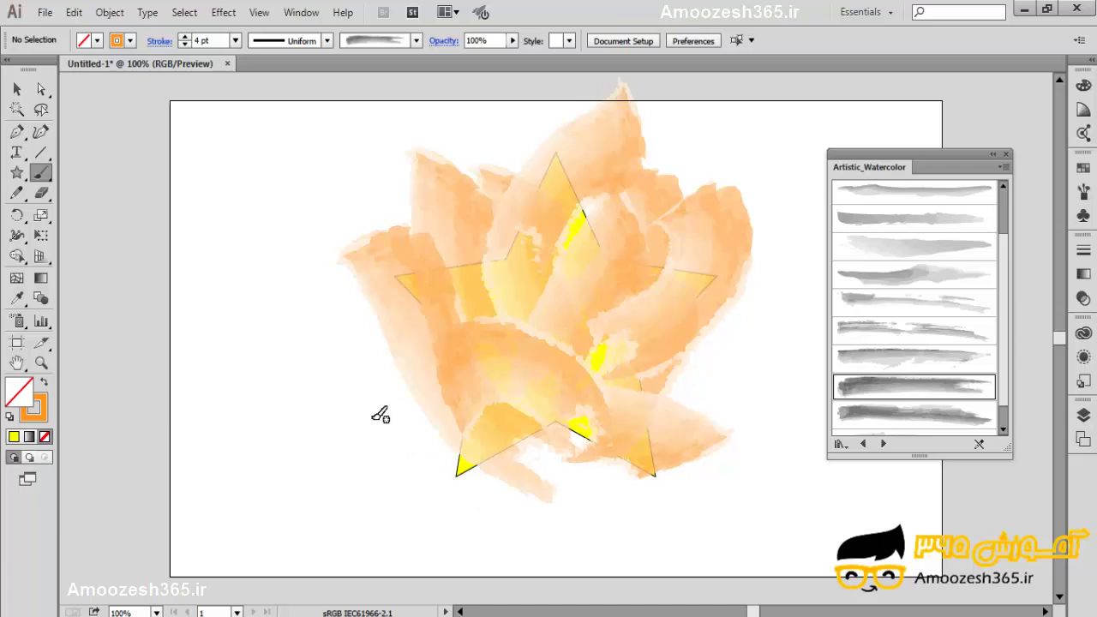
# - Undo all the orange watercolor strokes painted over the star
pyautogui.hotkey('ctrl', 'z')
pyautogui.hotkey('ctrl', 'z')
pyautogui.hotkey('ctrl', 'z')
pyautogui.hotkey('ctrl', 'z')
pyautogui.hotkey('ctrl', 'z')
pyautogui.hotkey('ctrl', 'z')
pyautogui.hotkey('ctrl', 'z')
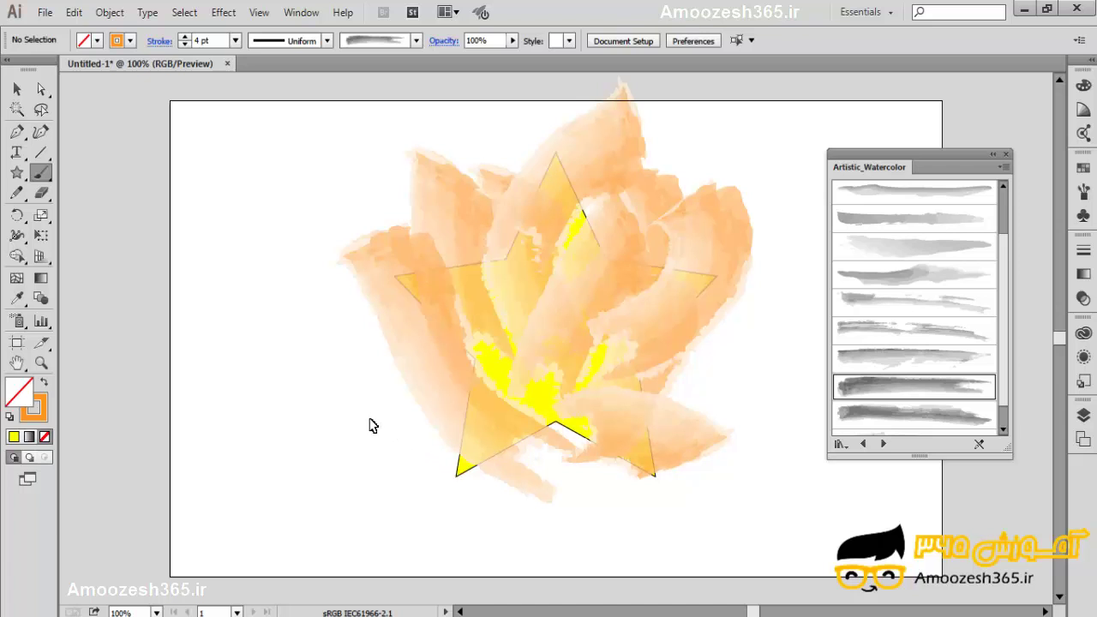
pyautogui.hotkey('ctrl', 'z')
pyautogui.hotkey('ctrl', 'z')
pyautogui.hotkey('ctrl', 'z')
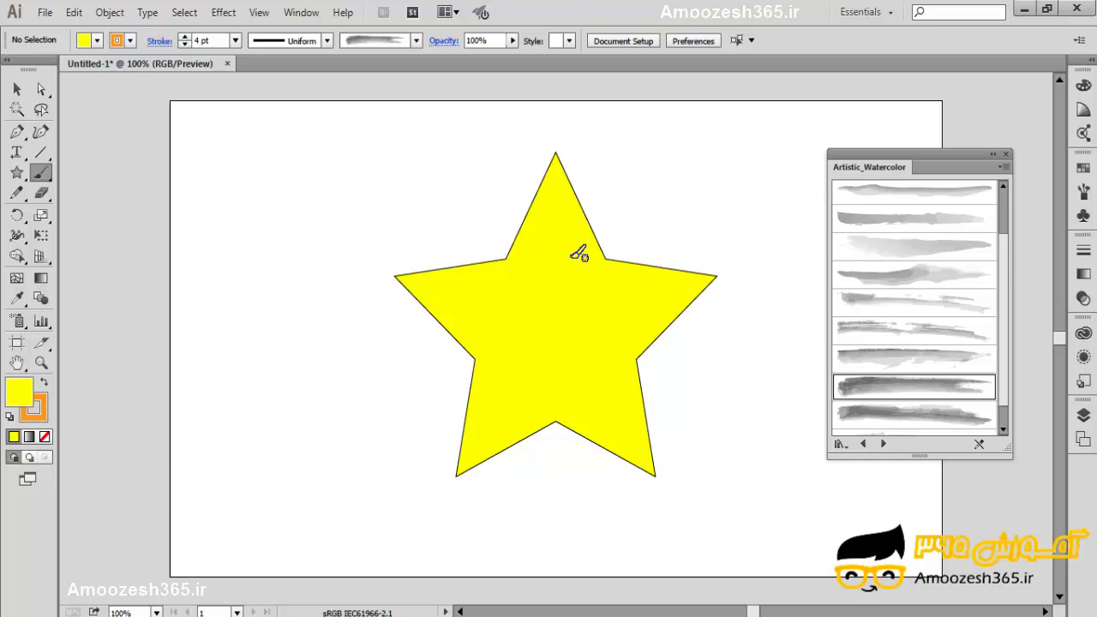
# - Select the yellow star, switch to Draw Inside mode, and activate the Paintbrush tool
pyautogui.press('v')
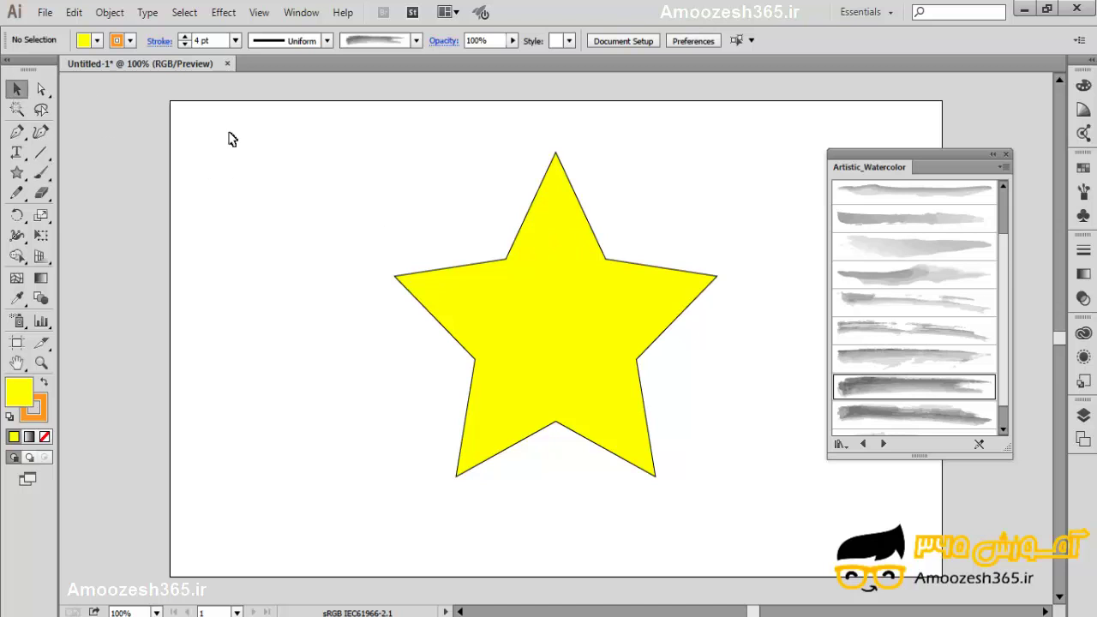
pyautogui.click(590, 224)
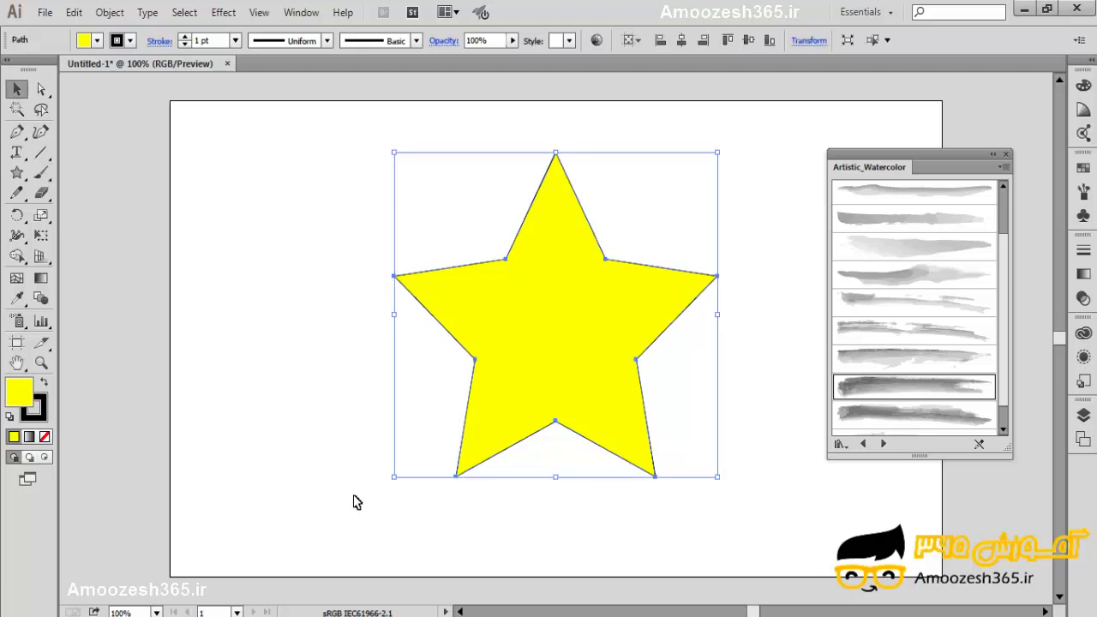
pyautogui.click(46, 457)
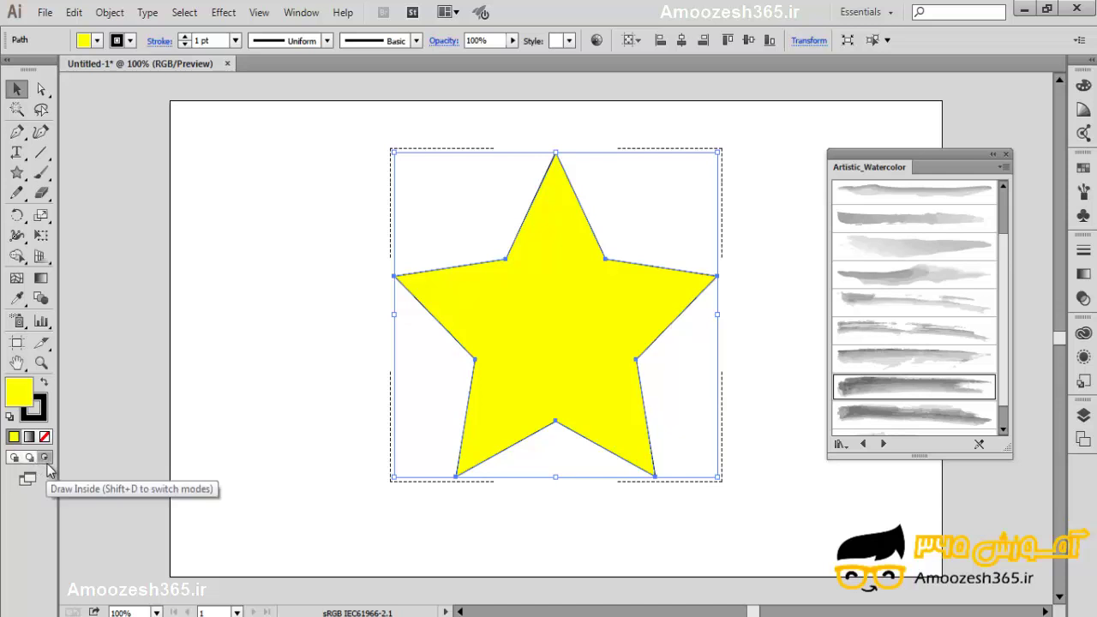
pyautogui.click(42, 174)
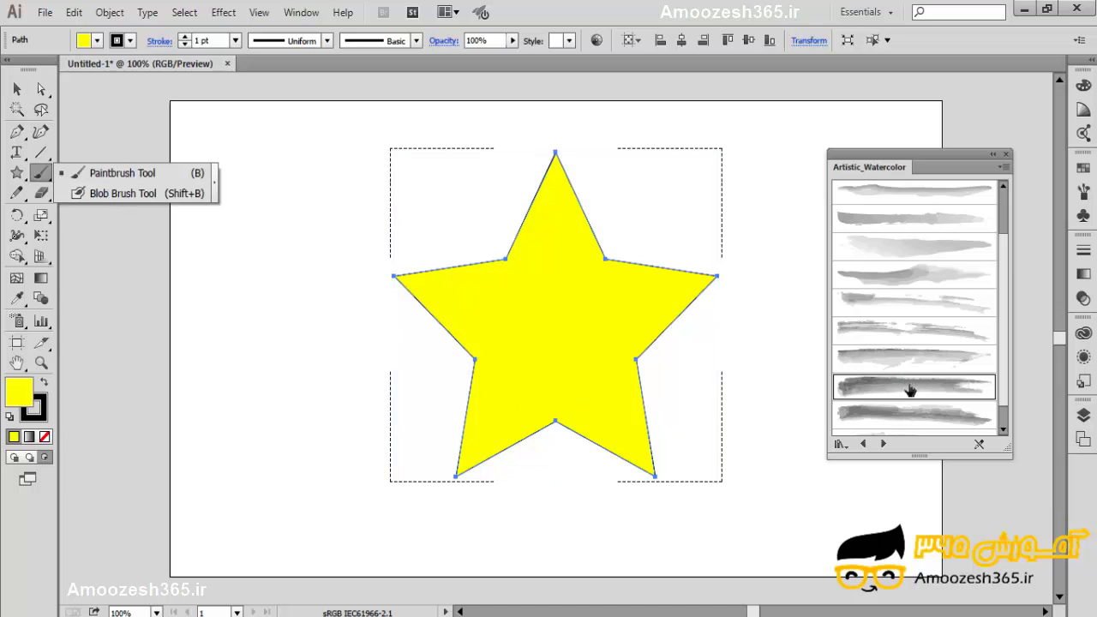
pyautogui.click(185, 42)
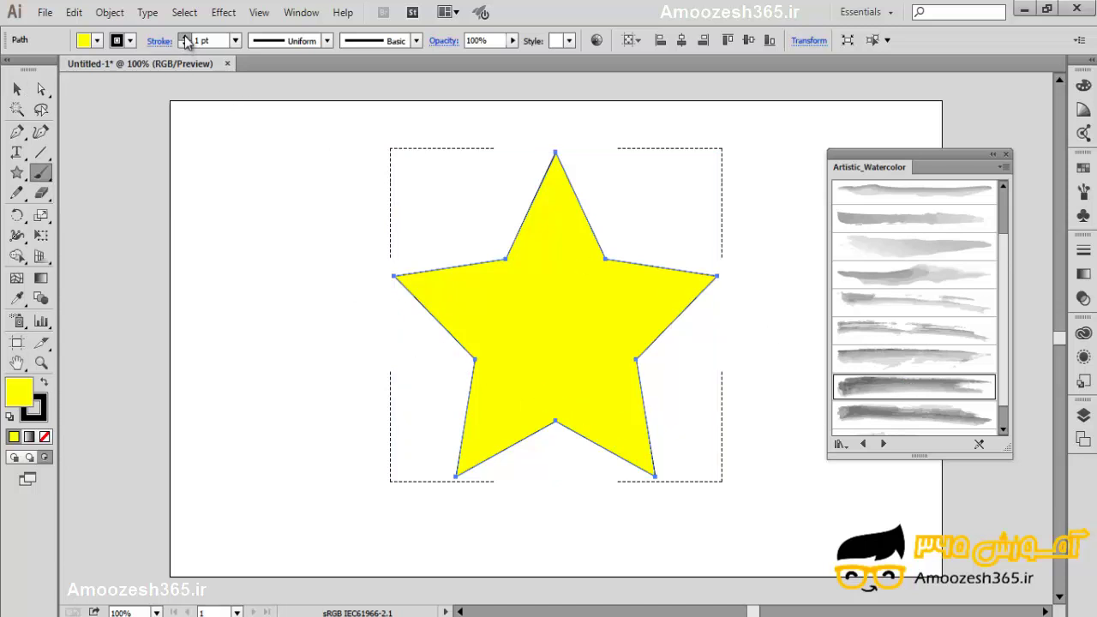
pyautogui.click(186, 39)
pyautogui.click(185, 39)
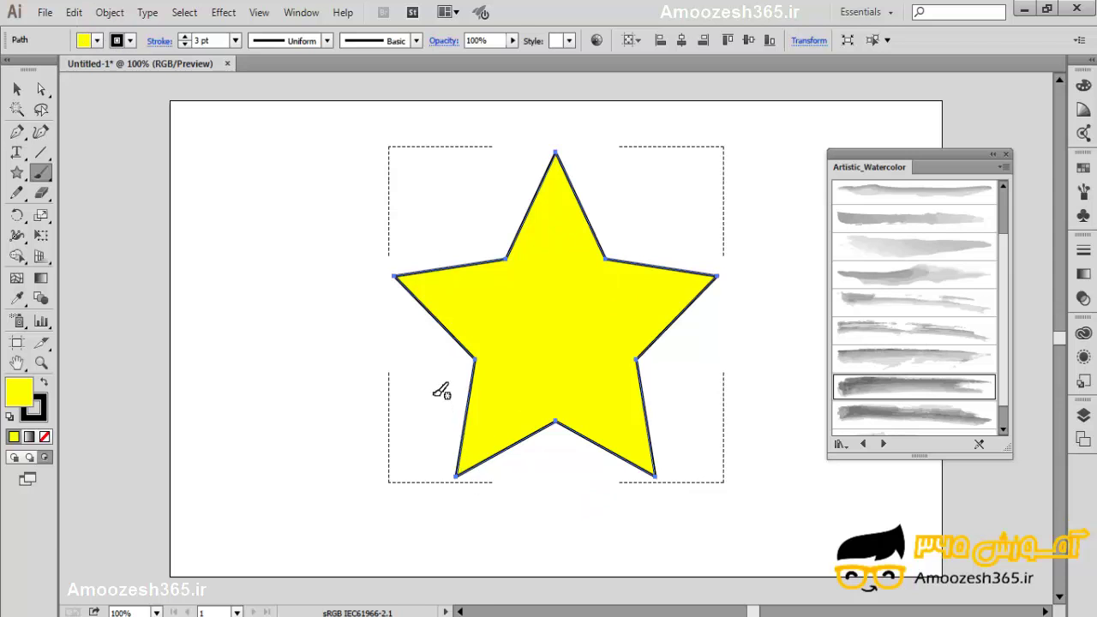
pyautogui.hotkey('ctrl', 'z')
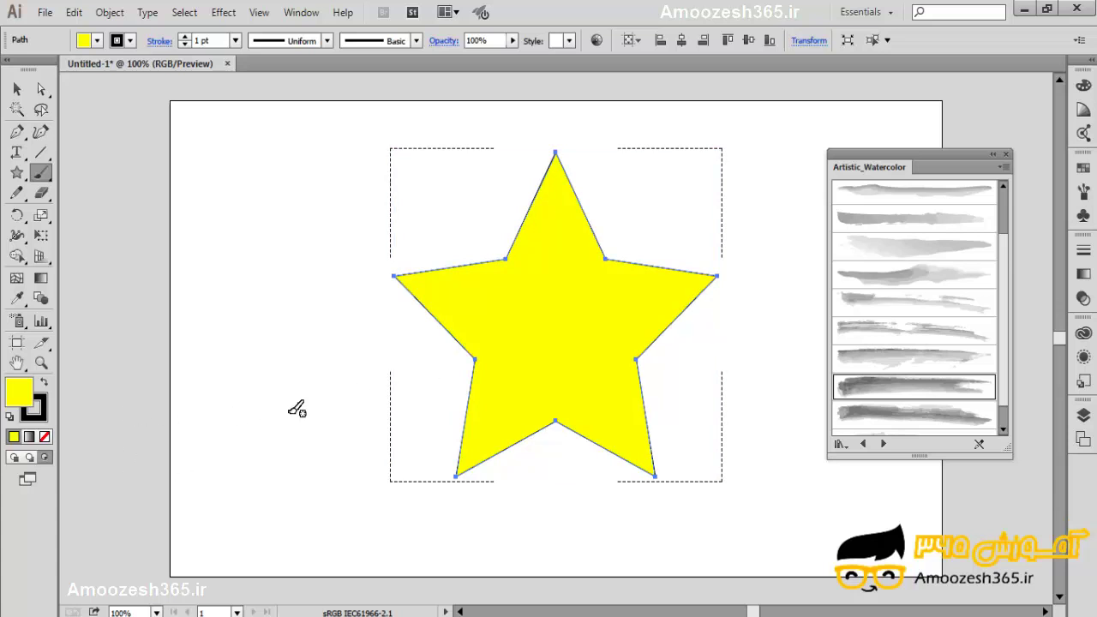
# - Deselect the star and set up a lighter, softer watercolor brush with a light blue stroke at 4 pt
pyautogui.press('ctrl')
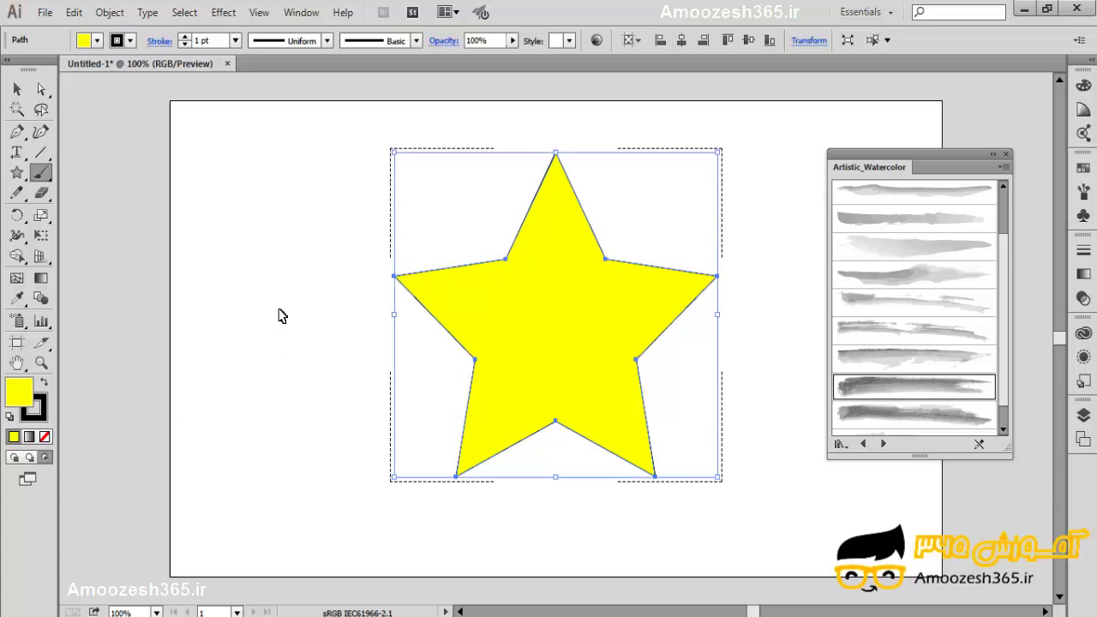
pyautogui.keyDown('ctrl'); pyautogui.click(276, 322); pyautogui.keyUp('ctrl')
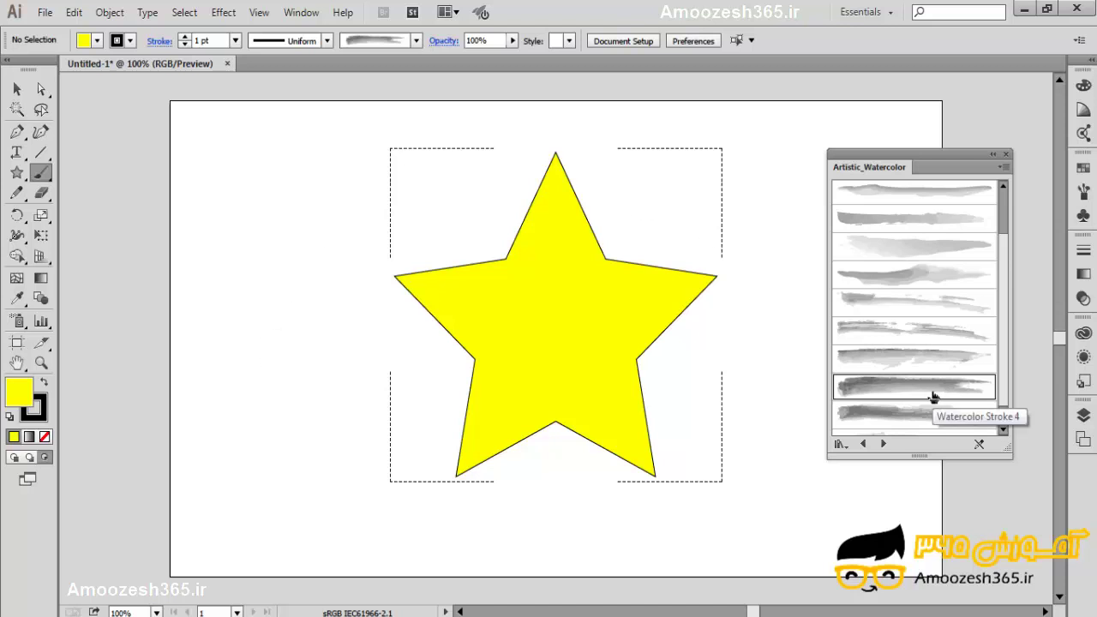
pyautogui.click(914, 281)
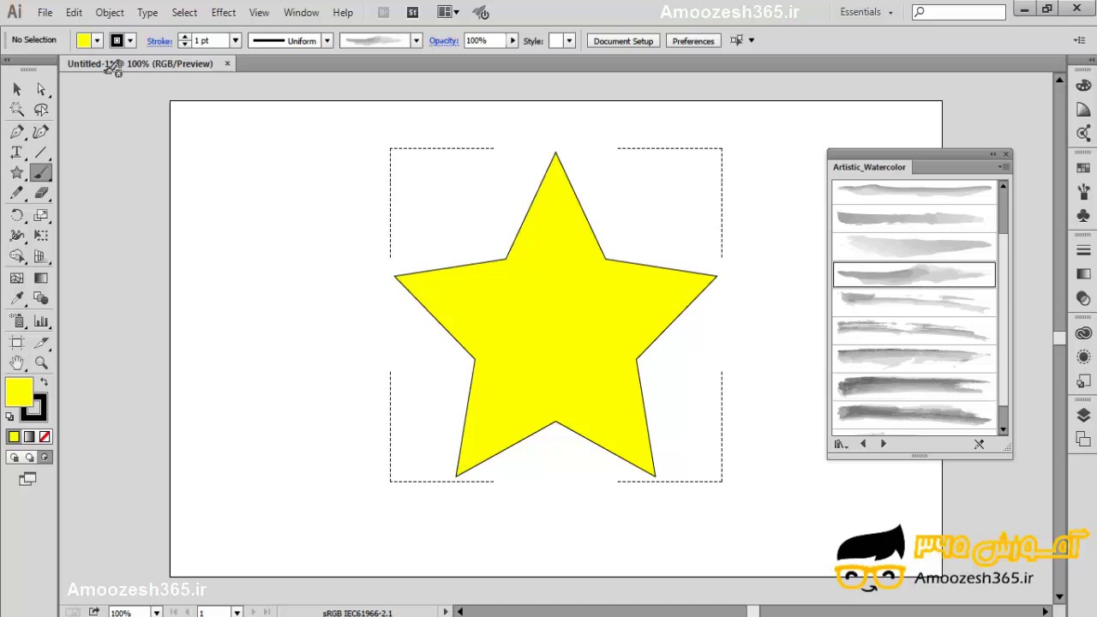
pyautogui.click(130, 40)
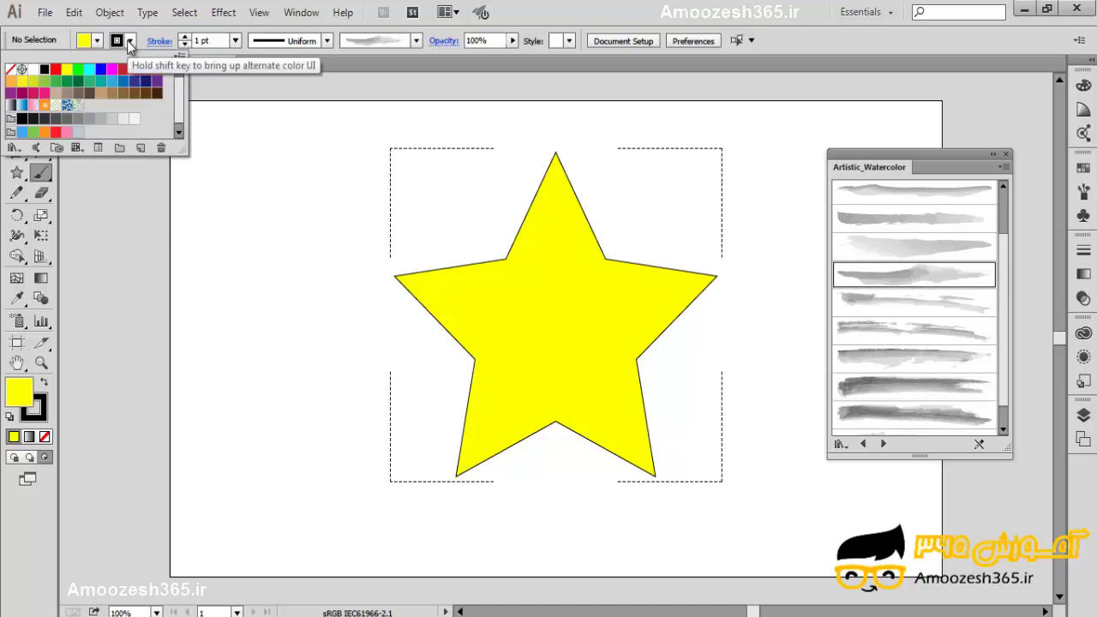
pyautogui.click(67, 132)
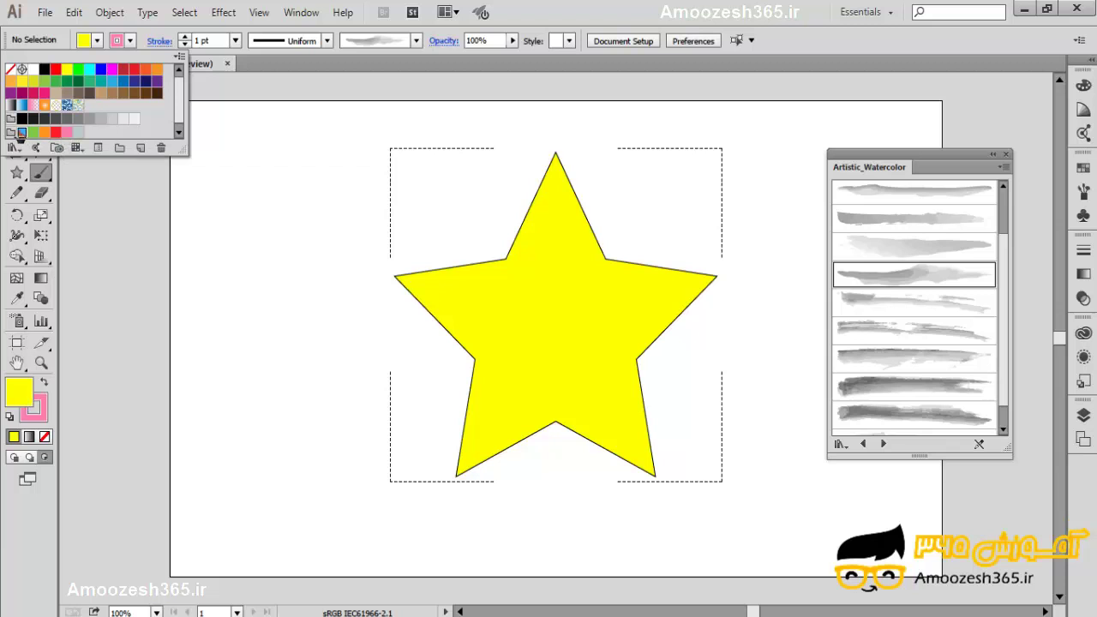
pyautogui.click(21, 133)
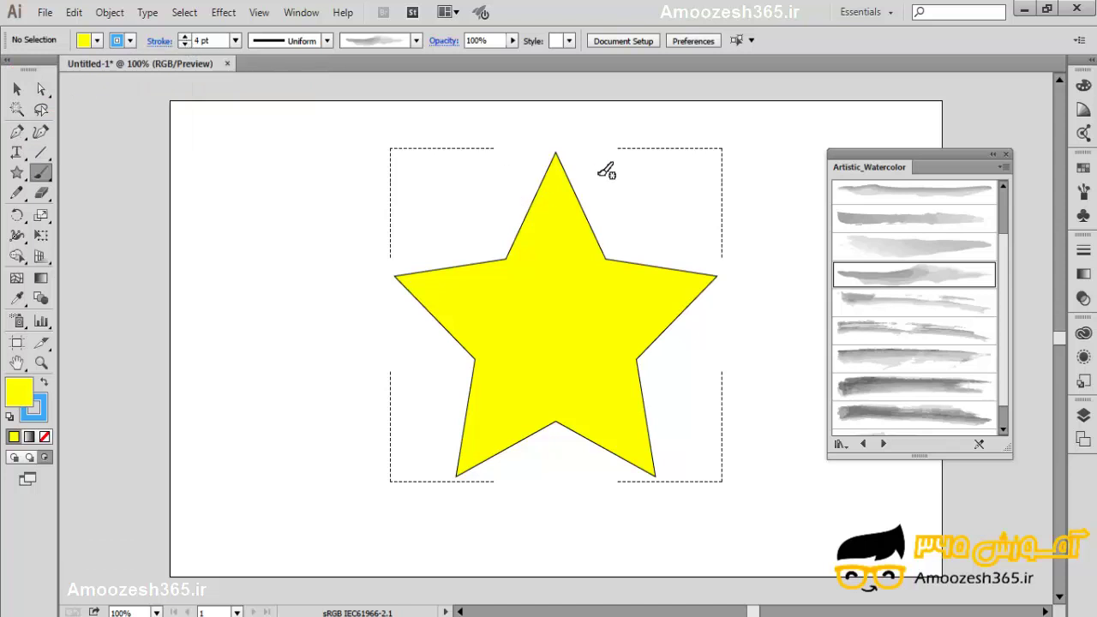
# - Cover the inside of the star with overlapping light blue watercolor strokes, then return to Draw Normal mode
pyautogui.moveTo(597, 215); pyautogui.dragTo(576, 224)
pyautogui.moveTo(583, 180)
pyautogui.mouseDown()
pyautogui.moveTo(505, 263)
pyautogui.moveTo(511, 347)
pyautogui.mouseUp()
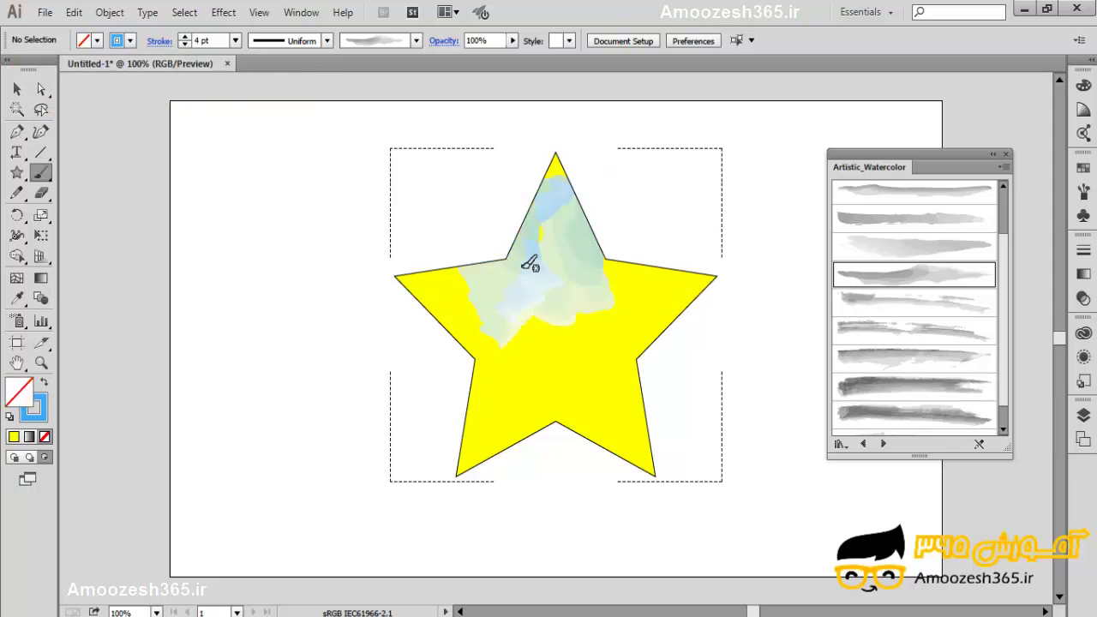
pyautogui.moveTo(494, 185)
pyautogui.mouseDown()
pyautogui.moveTo(492, 338)
pyautogui.moveTo(528, 388)
pyautogui.mouseUp()
pyautogui.moveTo(433, 221)
pyautogui.mouseDown()
pyautogui.moveTo(453, 372)
pyautogui.moveTo(571, 269)
pyautogui.moveTo(627, 316)
pyautogui.moveTo(593, 225)
pyautogui.moveTo(563, 350)
pyautogui.moveTo(529, 418)
pyautogui.mouseUp()
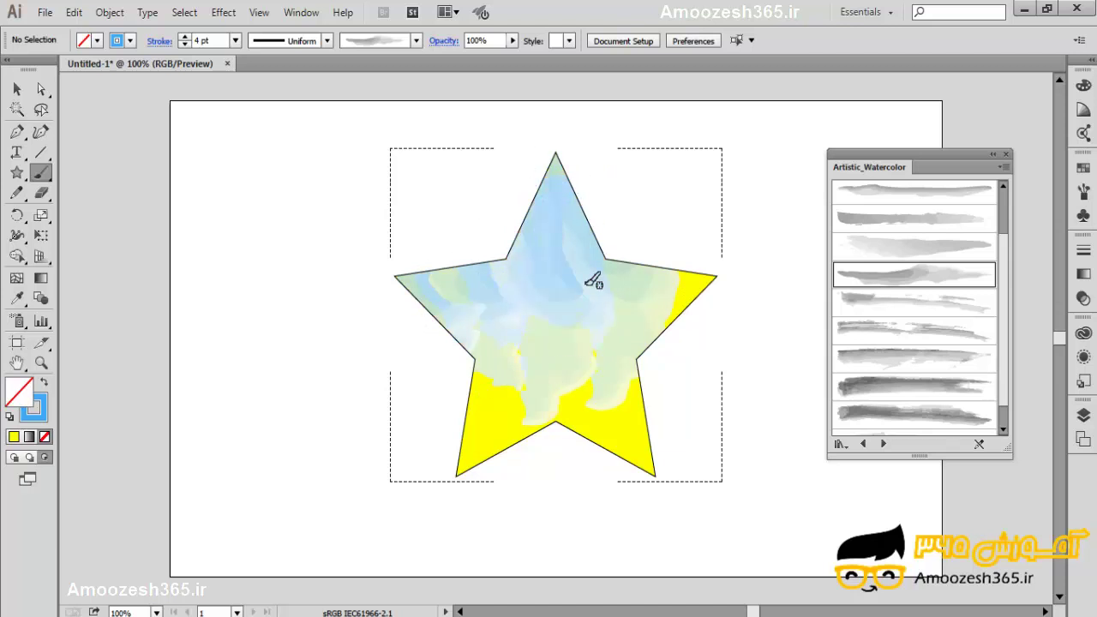
pyautogui.moveTo(591, 282)
pyautogui.mouseDown()
pyautogui.moveTo(637, 385)
pyautogui.moveTo(656, 324)
pyautogui.moveTo(708, 345)
pyautogui.moveTo(646, 363)
pyautogui.moveTo(692, 313)
pyautogui.moveTo(677, 341)
pyautogui.moveTo(583, 375)
pyautogui.moveTo(620, 296)
pyautogui.moveTo(521, 482)
pyautogui.moveTo(492, 356)
pyautogui.moveTo(526, 531)
pyautogui.moveTo(472, 385)
pyautogui.moveTo(514, 557)
pyautogui.mouseUp()
pyautogui.moveTo(682, 344)
pyautogui.mouseDown()
pyautogui.moveTo(625, 569)
pyautogui.moveTo(657, 379)
pyautogui.moveTo(563, 514)
pyautogui.moveTo(574, 492)
pyautogui.mouseUp()
pyautogui.moveTo(630, 344); pyautogui.dragTo(580, 479)
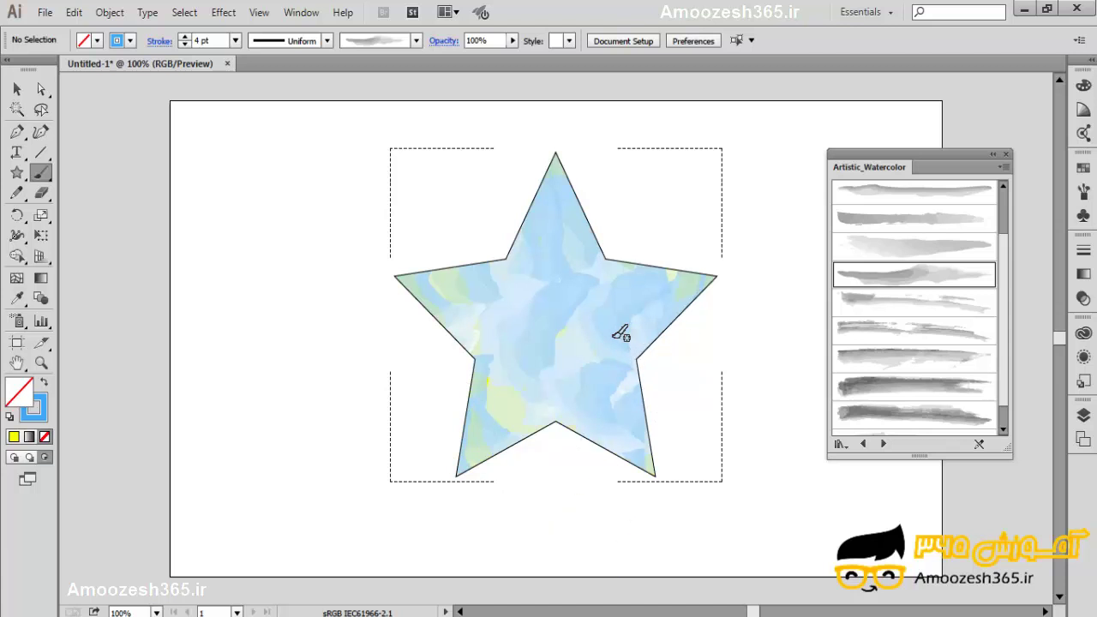
pyautogui.moveTo(623, 325)
pyautogui.mouseDown()
pyautogui.moveTo(542, 477)
pyautogui.moveTo(593, 378)
pyautogui.mouseUp()
pyautogui.moveTo(638, 247)
pyautogui.mouseDown()
pyautogui.moveTo(649, 343)
pyautogui.moveTo(665, 228)
pyautogui.moveTo(605, 477)
pyautogui.moveTo(556, 288)
pyautogui.moveTo(527, 394)
pyautogui.moveTo(497, 420)
pyautogui.moveTo(471, 352)
pyautogui.mouseUp()
pyautogui.moveTo(513, 176); pyautogui.dragTo(450, 300)
pyautogui.moveTo(495, 201)
pyautogui.mouseDown()
pyautogui.moveTo(443, 308)
pyautogui.moveTo(411, 283)
pyautogui.mouseUp()
pyautogui.moveTo(421, 245)
pyautogui.mouseDown()
pyautogui.moveTo(413, 320)
pyautogui.moveTo(602, 463)
pyautogui.mouseUp()
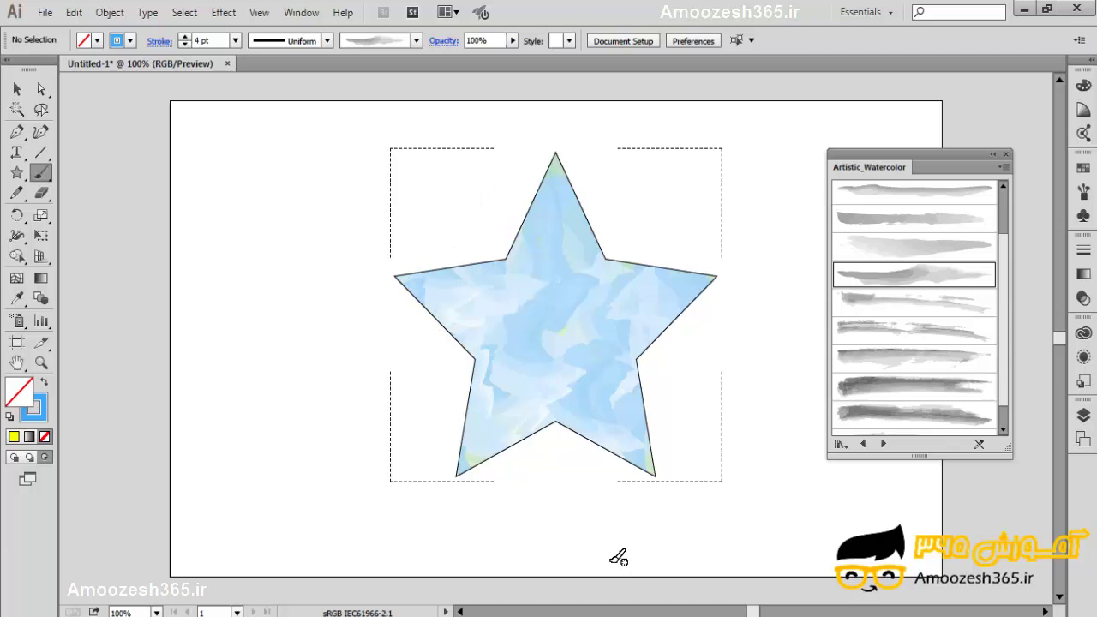
pyautogui.moveTo(538, 134)
pyautogui.mouseDown()
pyautogui.moveTo(622, 238)
pyautogui.moveTo(619, 261)
pyautogui.mouseUp()
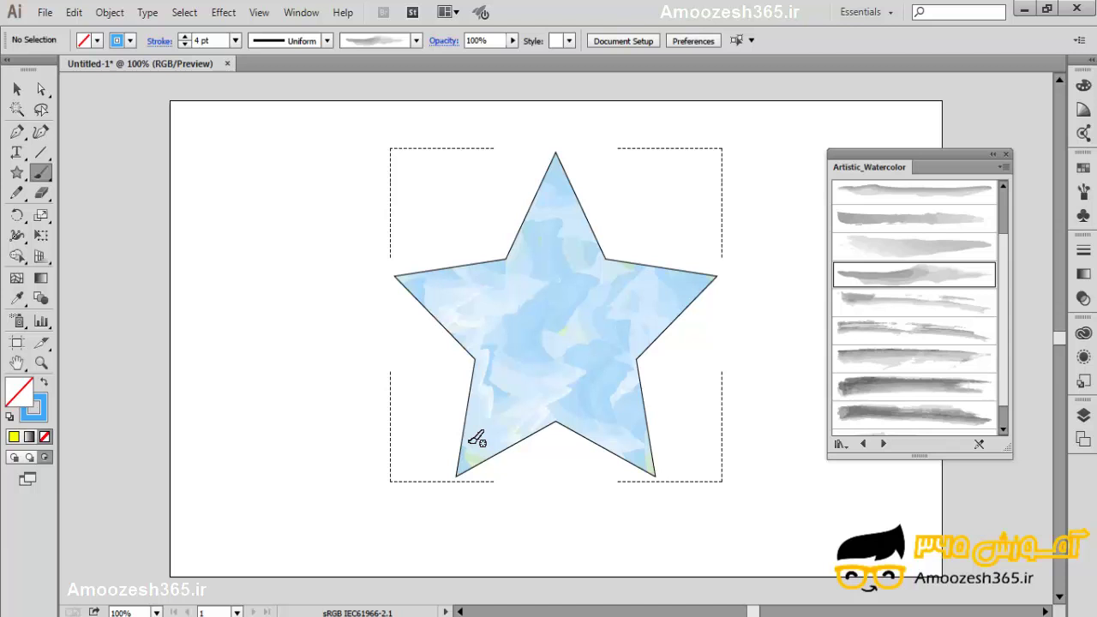
pyautogui.moveTo(476, 440); pyautogui.dragTo(569, 376)
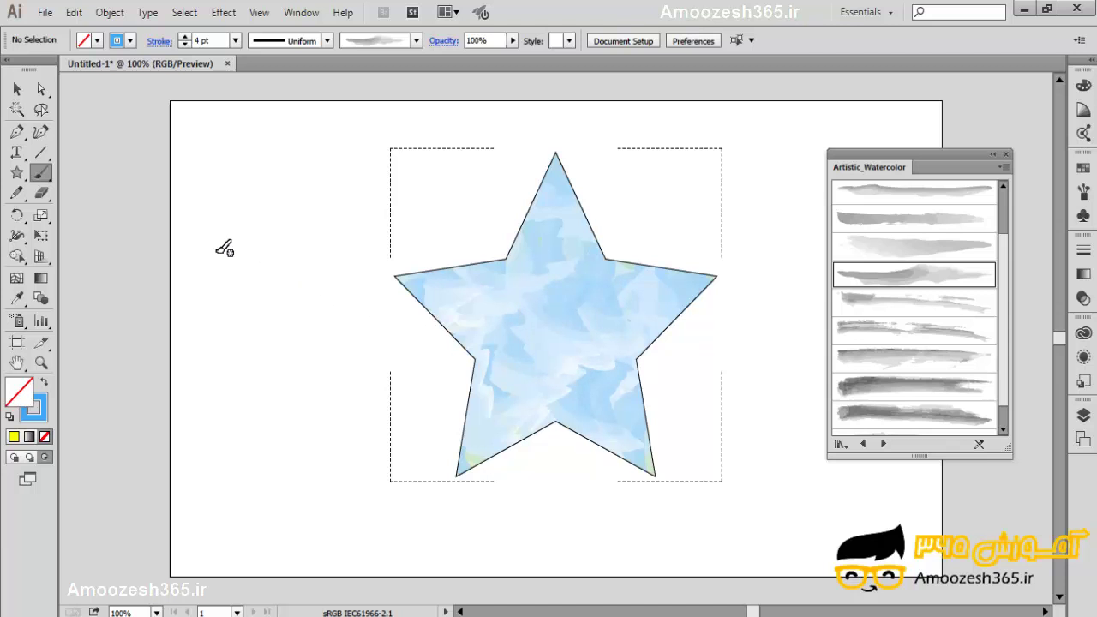
pyautogui.click(13, 459)
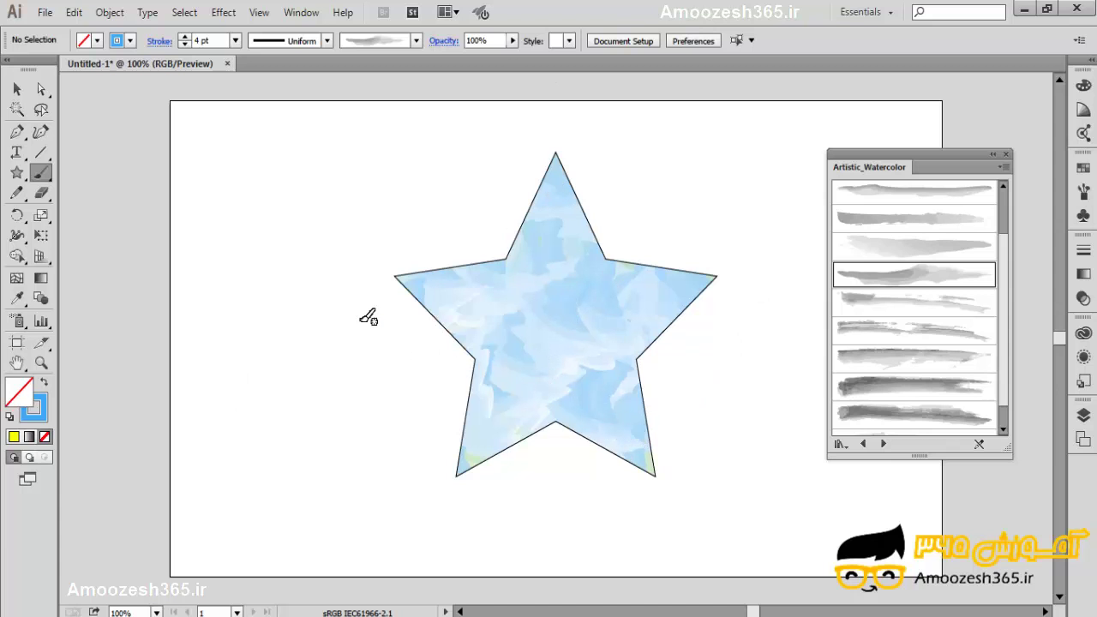
# - Select the painted star as a whole clip group with the Selection tool to check its drawing mode options, and deselect it
pyautogui.click(18, 90)
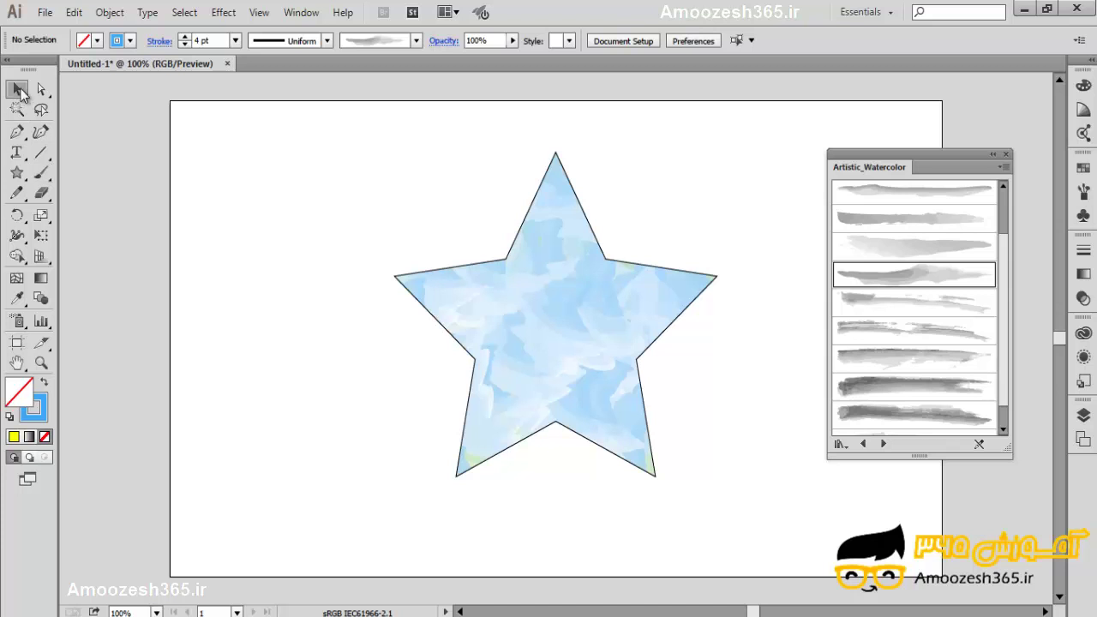
pyautogui.click(592, 253)
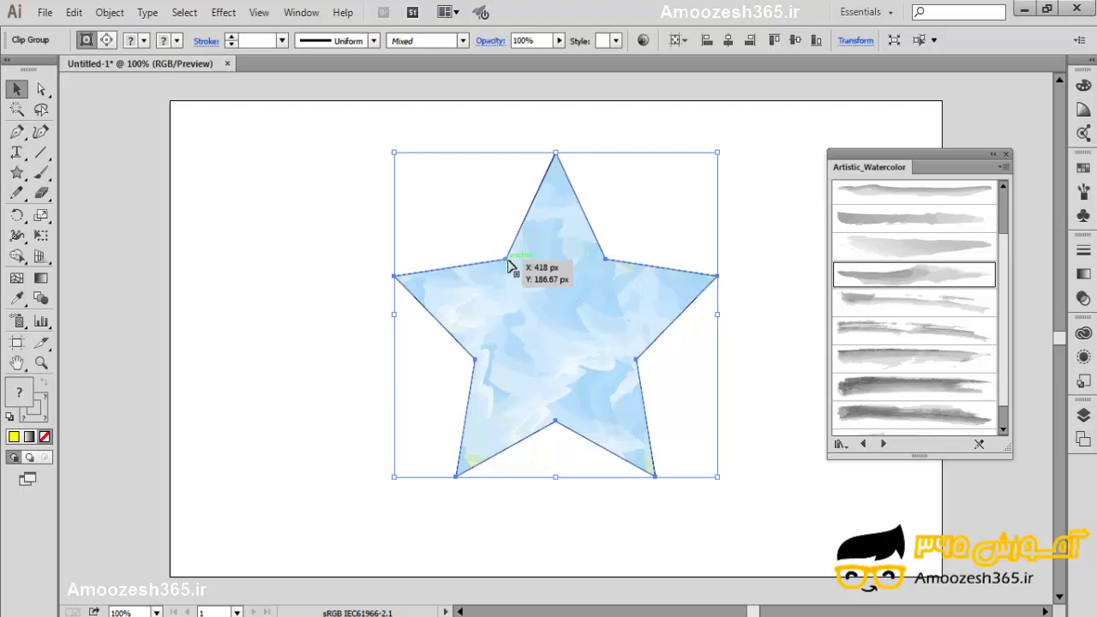
pyautogui.click(288, 319)
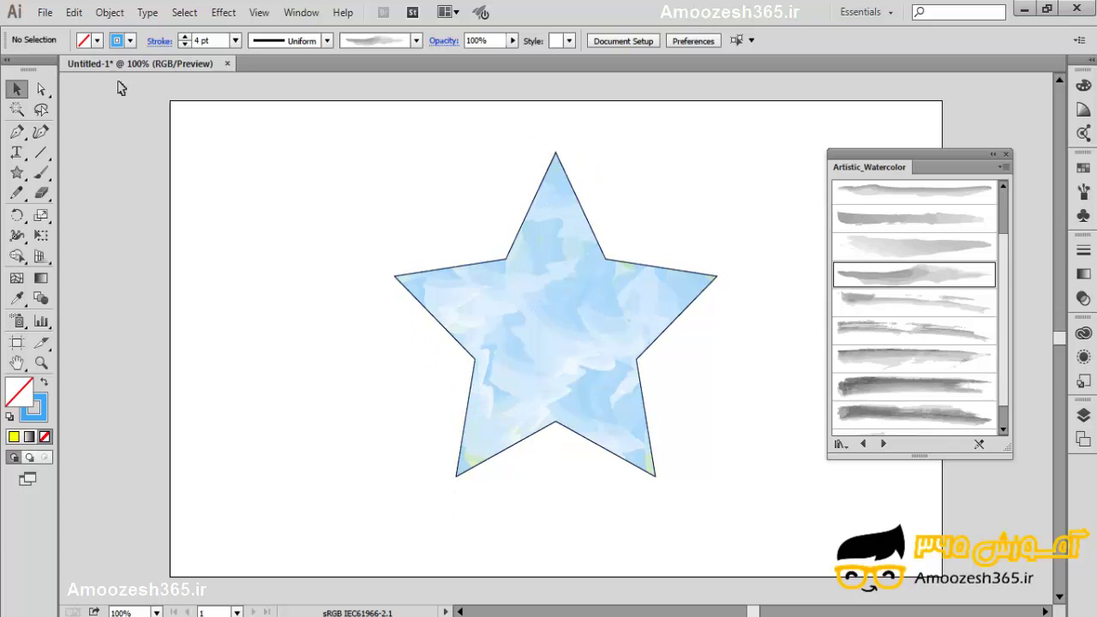
pyautogui.click(510, 261)
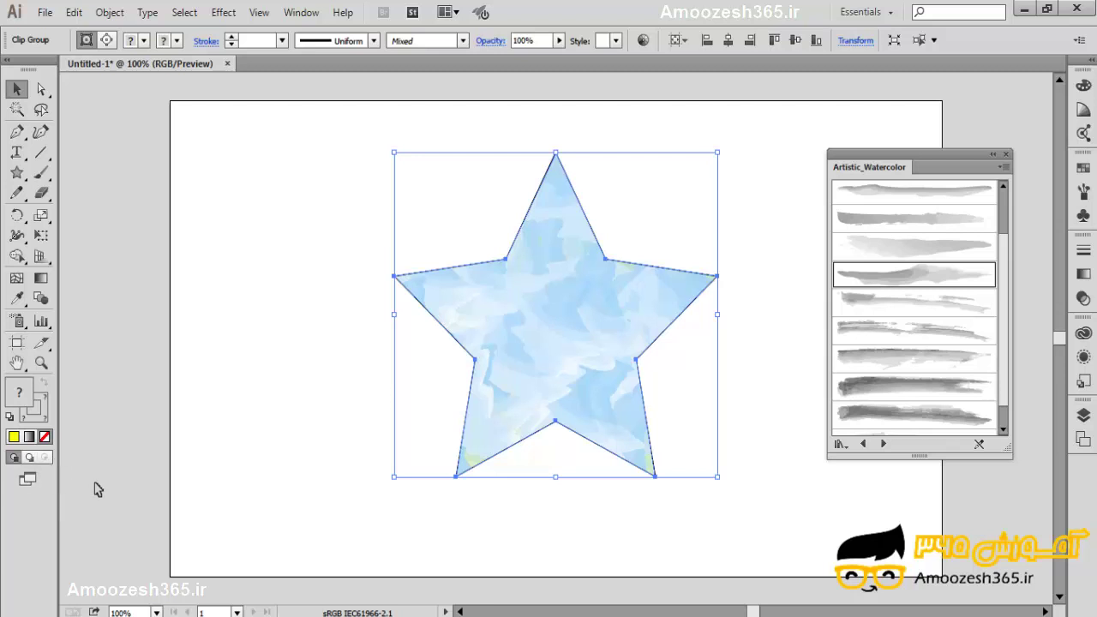
pyautogui.click(270, 472)
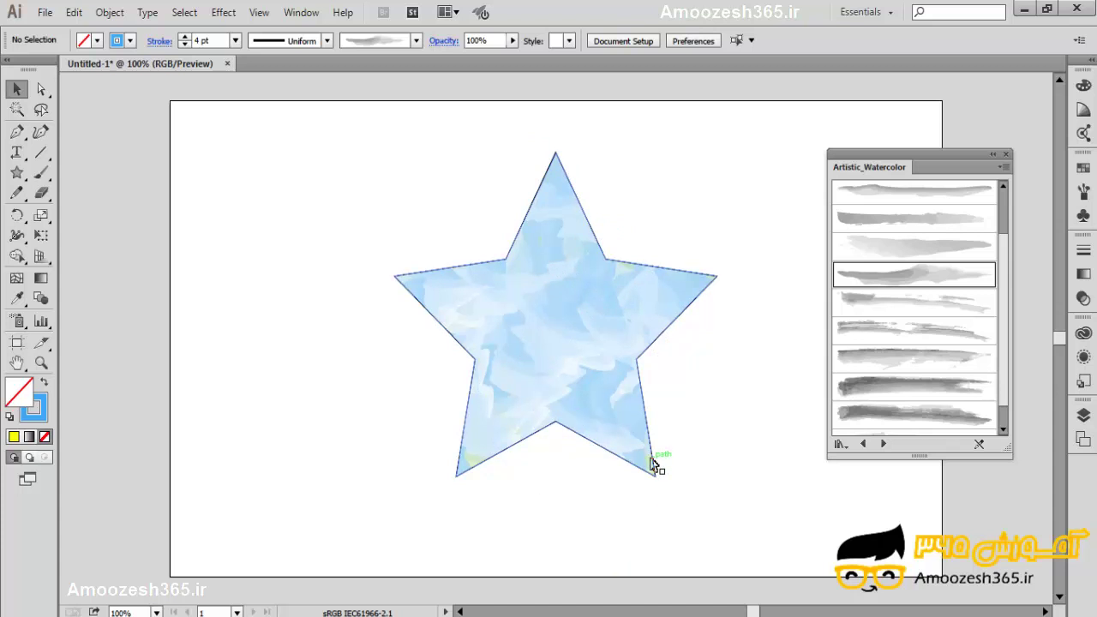
pyautogui.moveTo(651, 463)
pyautogui.mouseDown()
pyautogui.moveTo(568, 345)
pyautogui.moveTo(495, 320)
pyautogui.mouseUp()
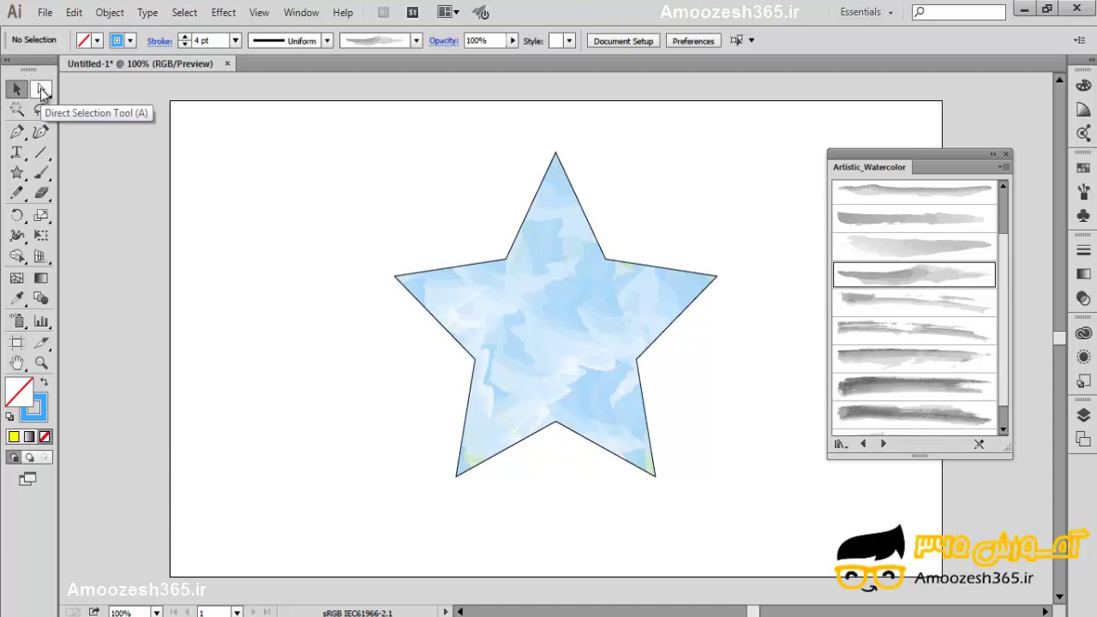
# - Select the inner upper-left anchor of the star's clipping path with the Direct Selection tool and switch to Draw Inside mode
pyautogui.click(41, 90)
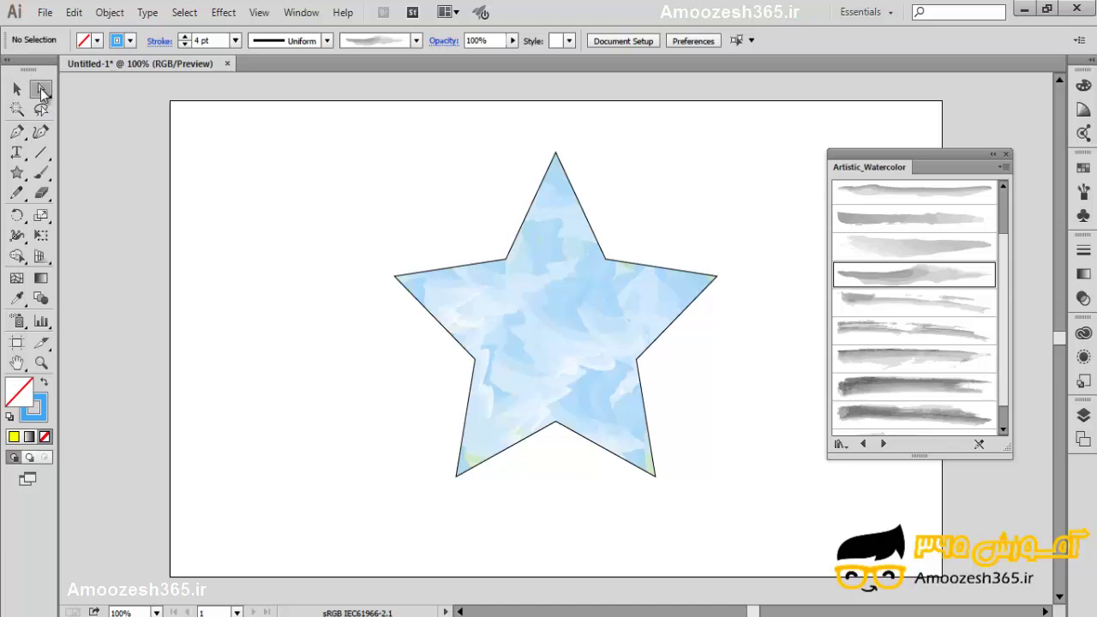
pyautogui.click(508, 261)
pyautogui.moveTo(508, 261); pyautogui.dragTo(446, 470)
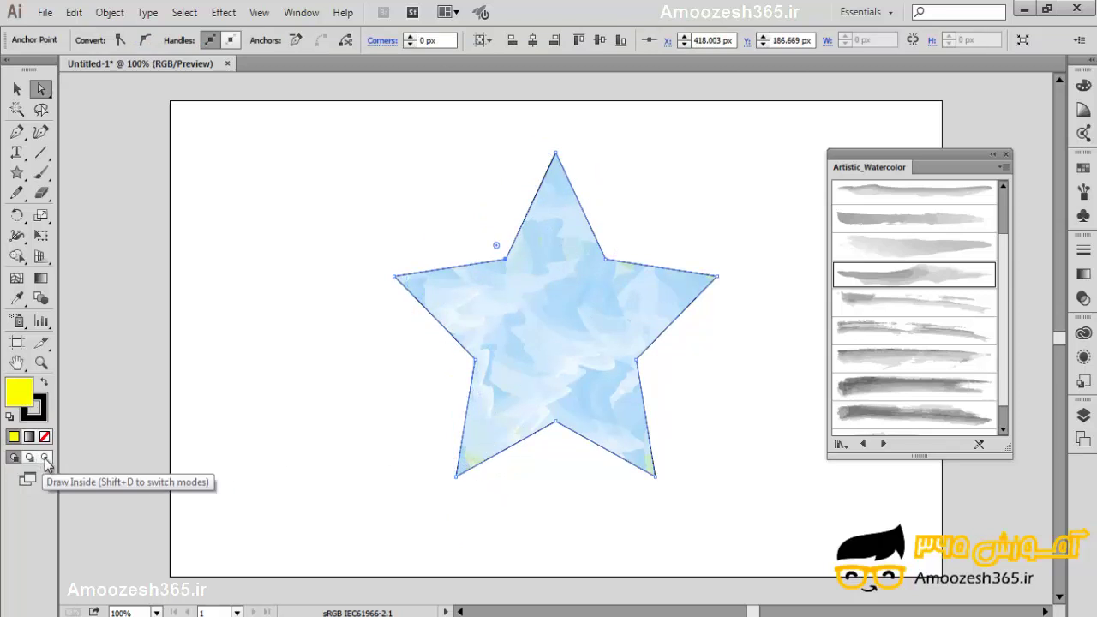
pyautogui.click(45, 457)
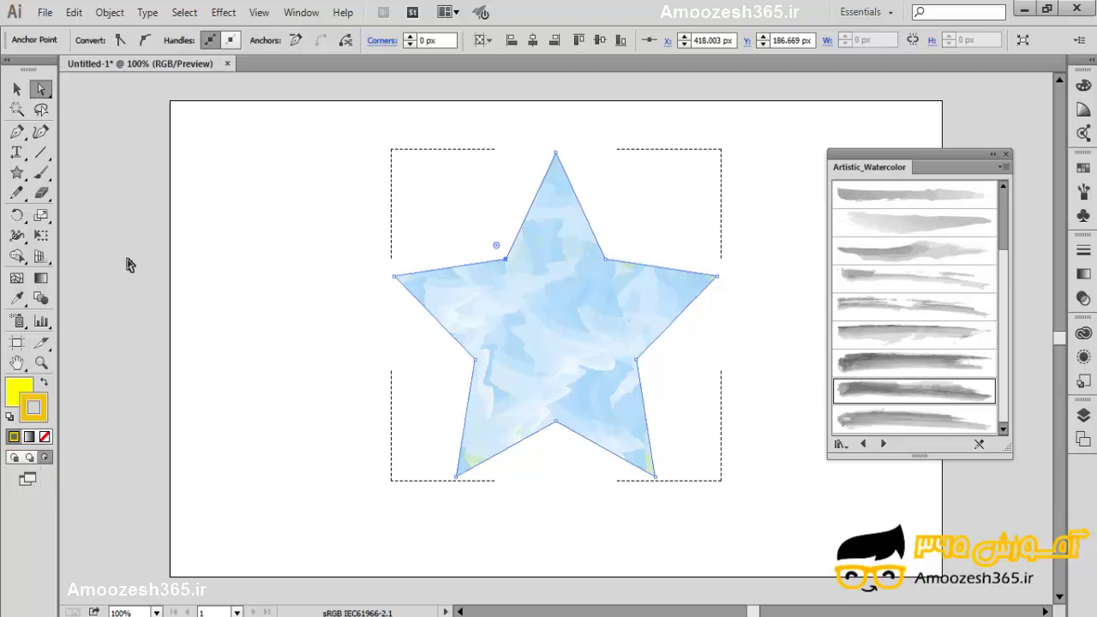
# - Activate the Paintbrush tool with a dark watercolor brush and golden yellow stroke, and set the stroke weight to 4 pt
pyautogui.click(42, 193)
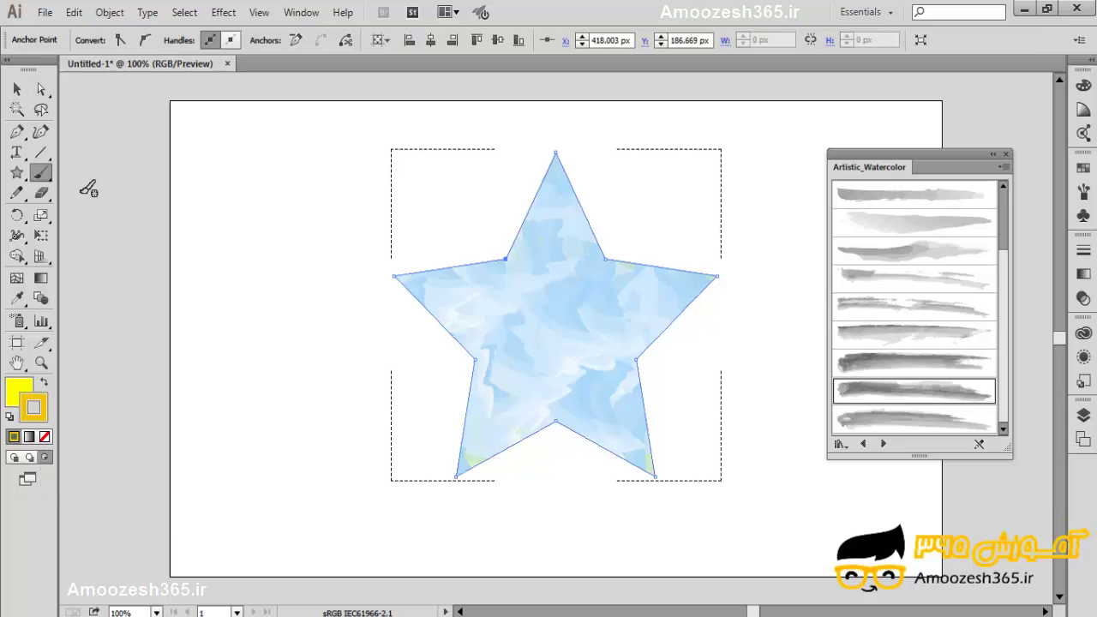
pyautogui.click(41, 172)
pyautogui.click(1081, 252)
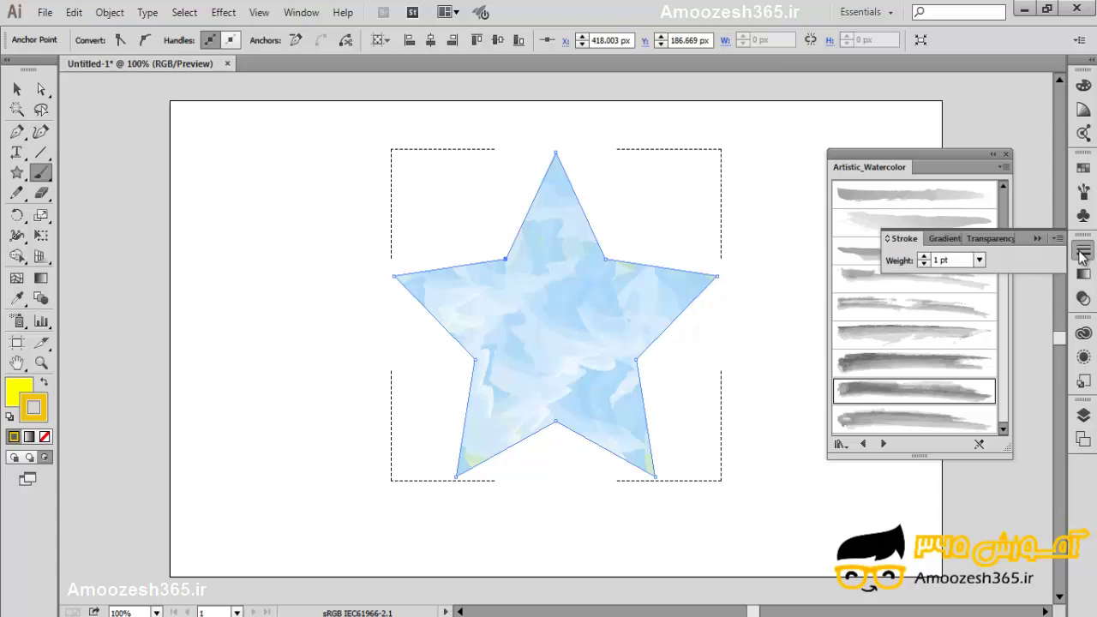
pyautogui.click(924, 260)
# - Cover the blue inside of the star with overlapping golden yellow watercolor strokes, reaching into its points
pyautogui.moveTo(544, 360)
pyautogui.mouseDown()
pyautogui.moveTo(560, 295)
pyautogui.moveTo(520, 321)
pyautogui.moveTo(555, 291)
pyautogui.moveTo(529, 280)
pyautogui.moveTo(584, 330)
pyautogui.mouseUp()
pyautogui.moveTo(546, 201); pyautogui.dragTo(503, 407)
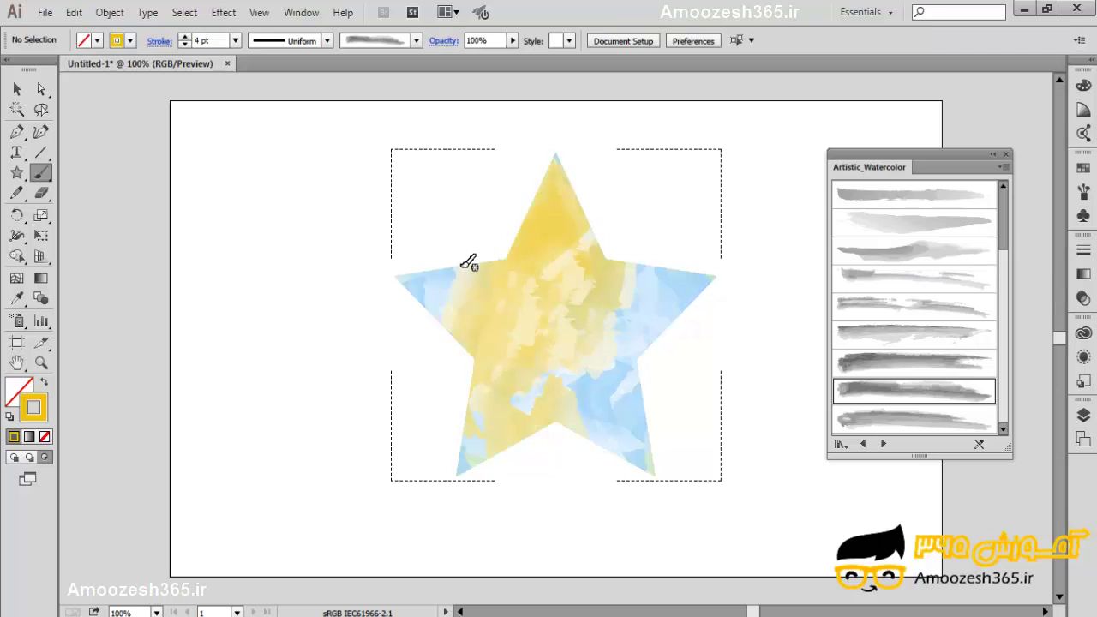
pyautogui.moveTo(470, 263); pyautogui.dragTo(492, 355)
pyautogui.moveTo(429, 232); pyautogui.dragTo(495, 355)
pyautogui.moveTo(471, 274)
pyautogui.mouseDown()
pyautogui.moveTo(525, 435)
pyautogui.moveTo(649, 326)
pyautogui.mouseUp()
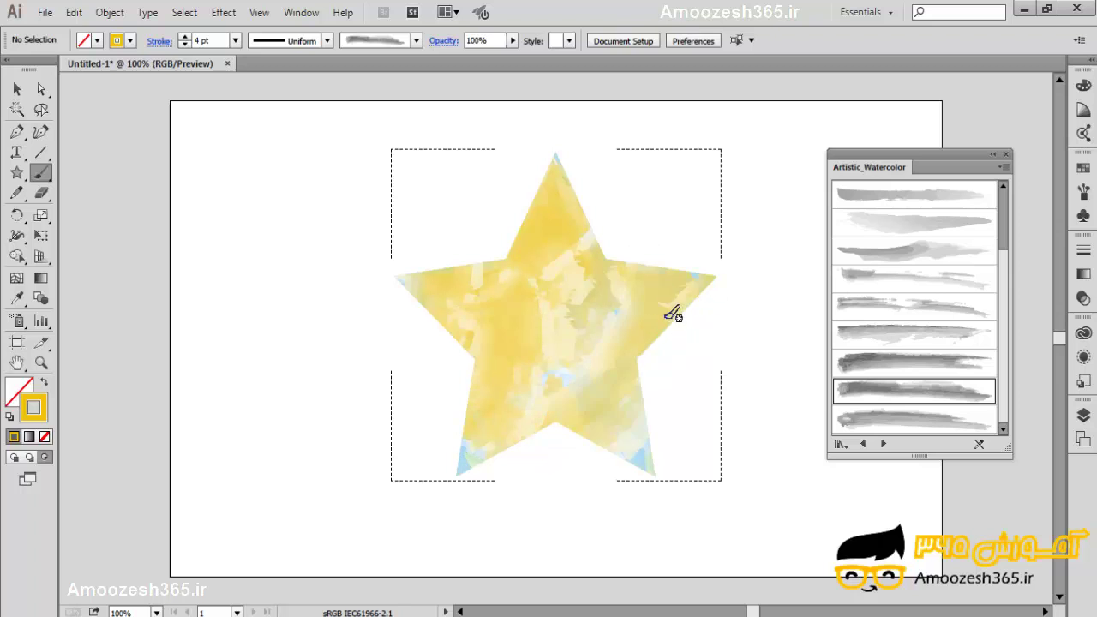
pyautogui.moveTo(657, 455); pyautogui.dragTo(607, 371)
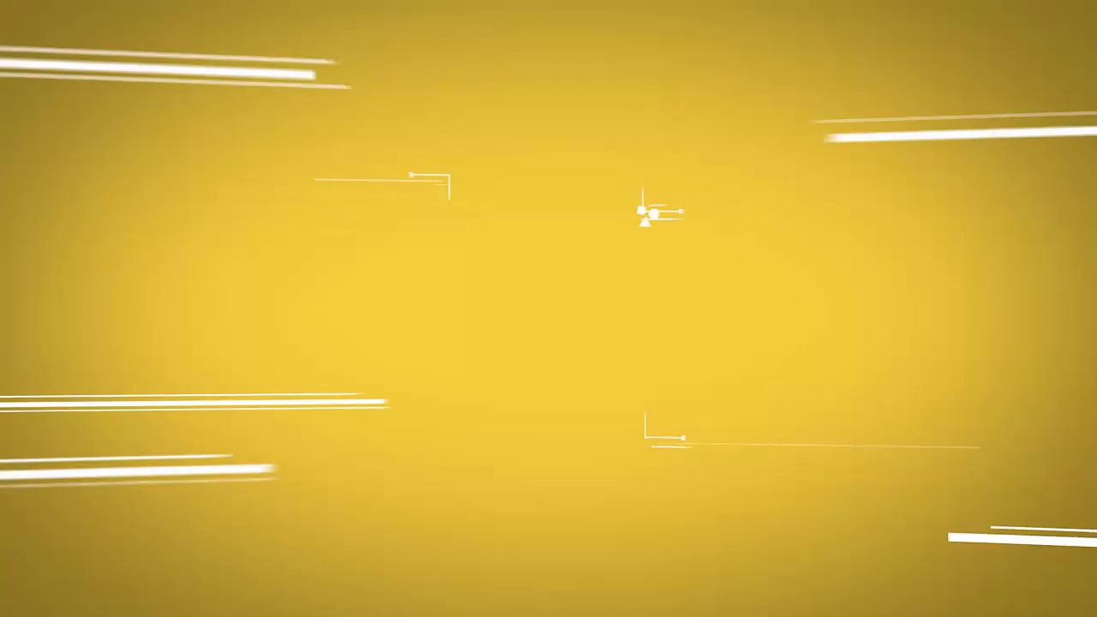